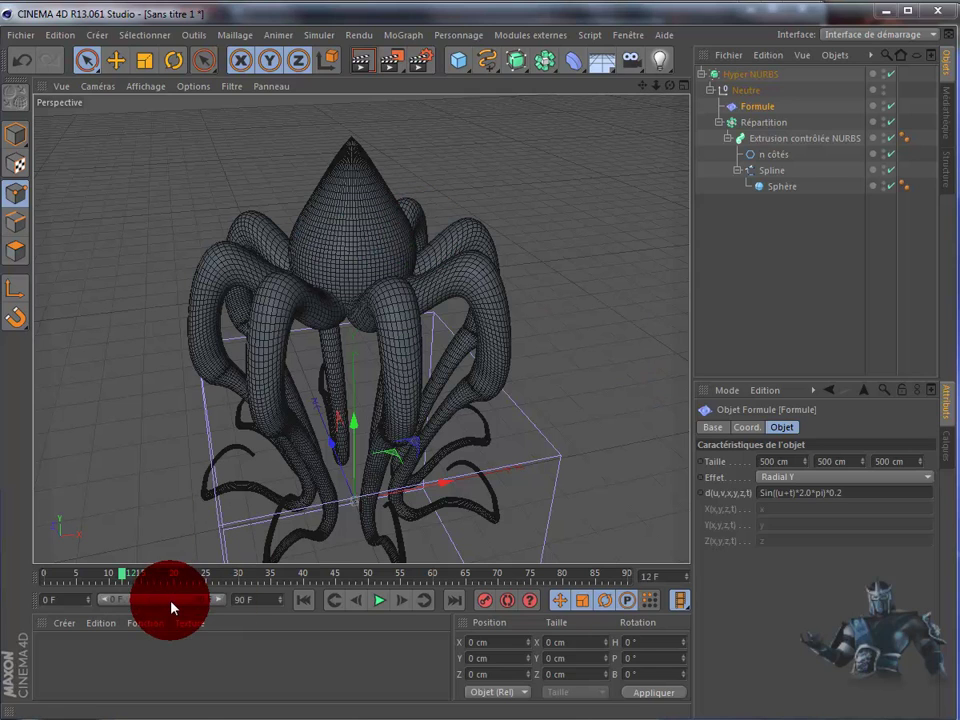
Preview the octopus's wavy tentacle animation, then rewind the timeline to frame 0.
{"action": "left_click", "coordinate": [378, 602]}
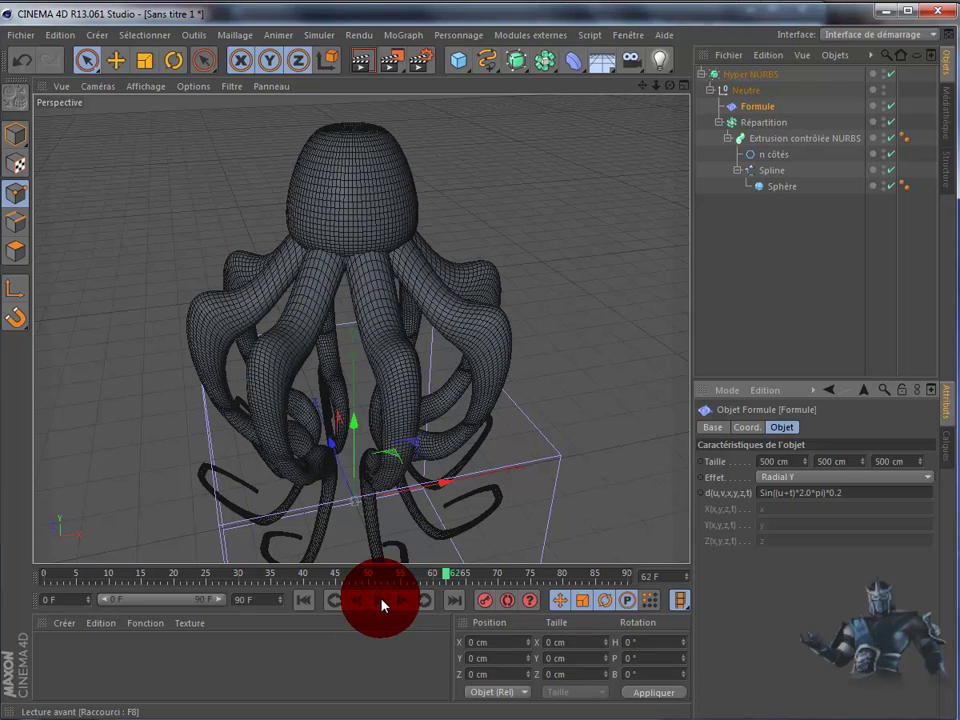
{"action": "left_click", "coordinate": [305, 603]}
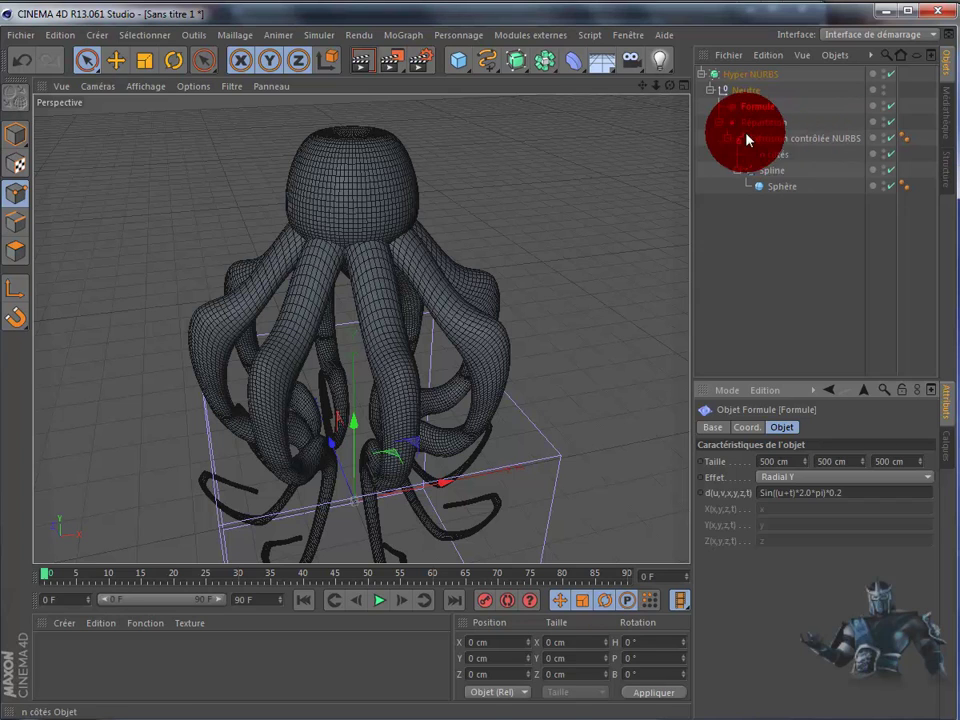
Create a new blank project, 'Sans titre 2', from the Fichier menu.
{"action": "left_click", "coordinate": [19, 38]}
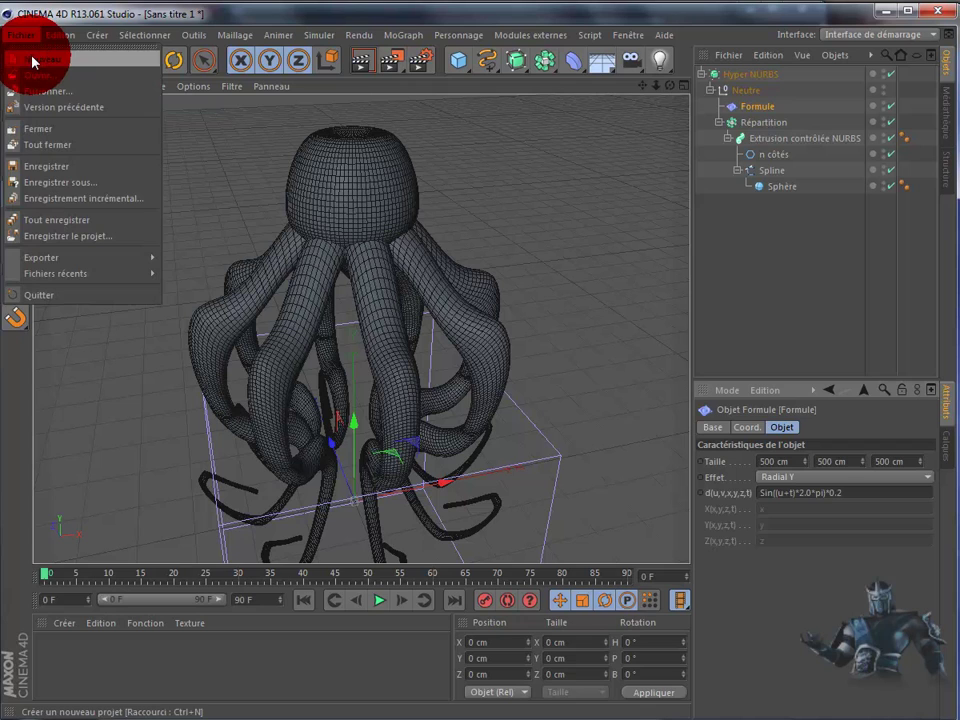
{"action": "left_click", "coordinate": [35, 59]}
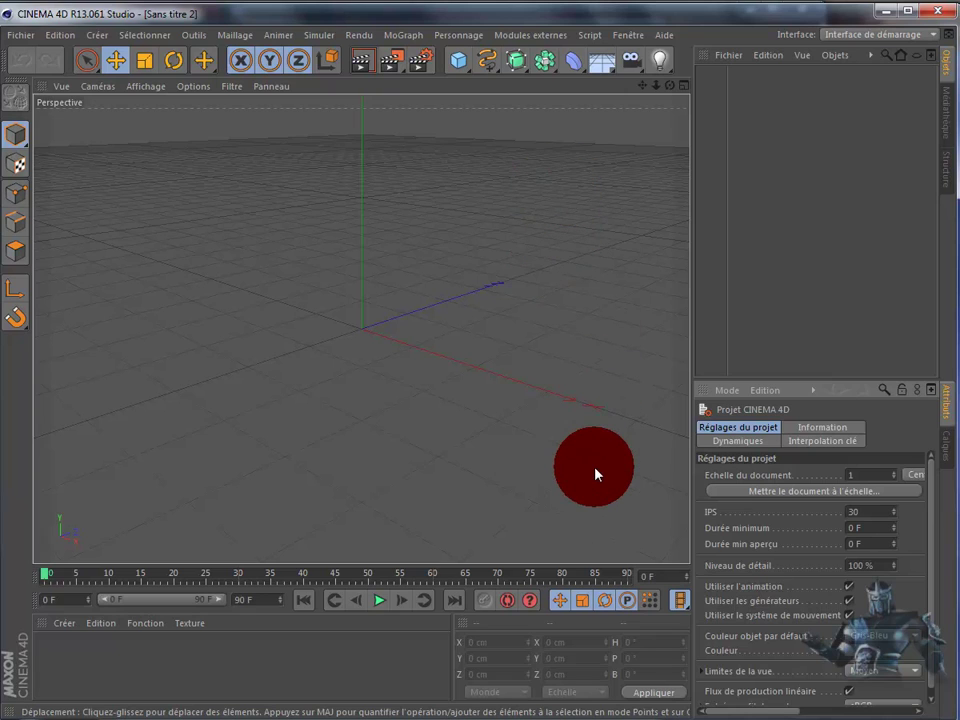
Maximize the Avant view, pan the ground line lower, and show the spline palette.
{"action": "middle_click", "coordinate": [596, 472]}
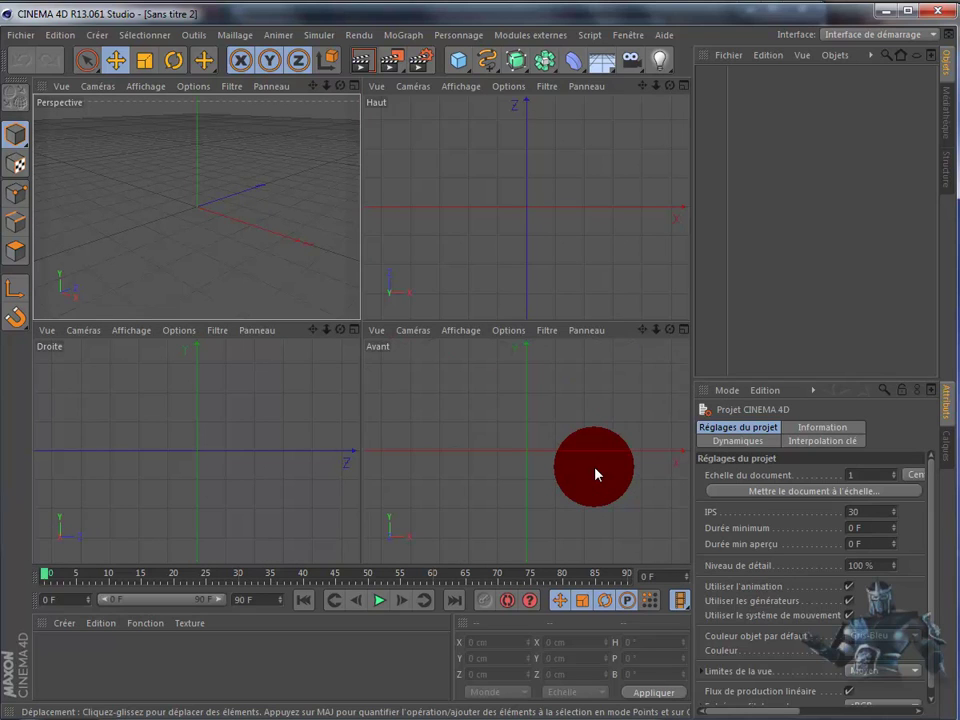
{"action": "middle_click", "coordinate": [596, 472]}
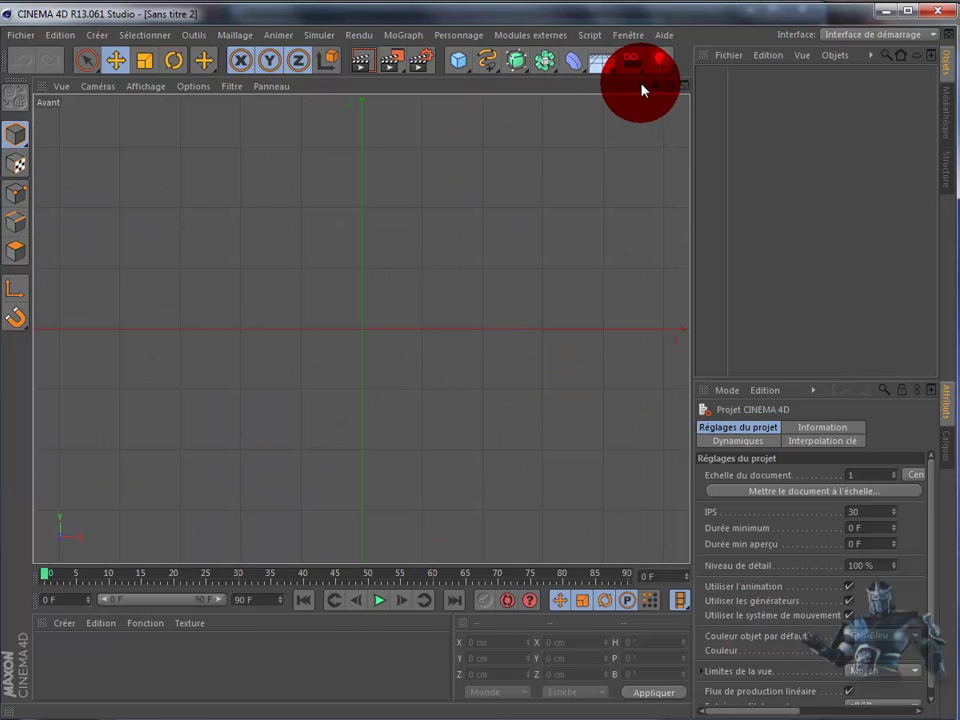
{"action": "left_click_drag", "start_coordinate": [642, 88], "coordinate": [507, 400]}
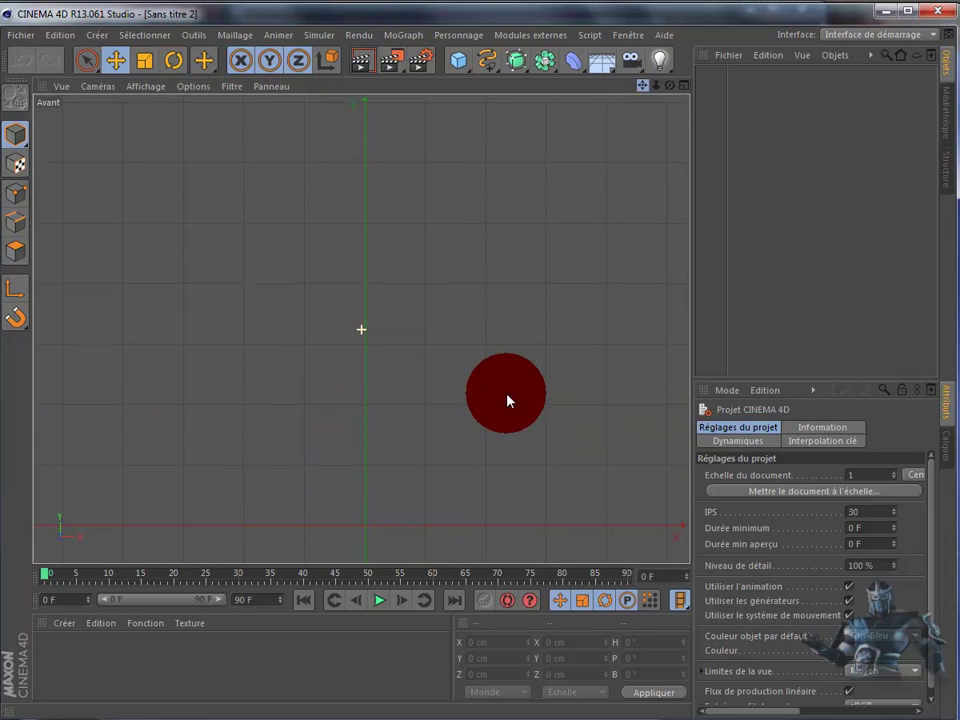
{"action": "left_click", "coordinate": [491, 65]}
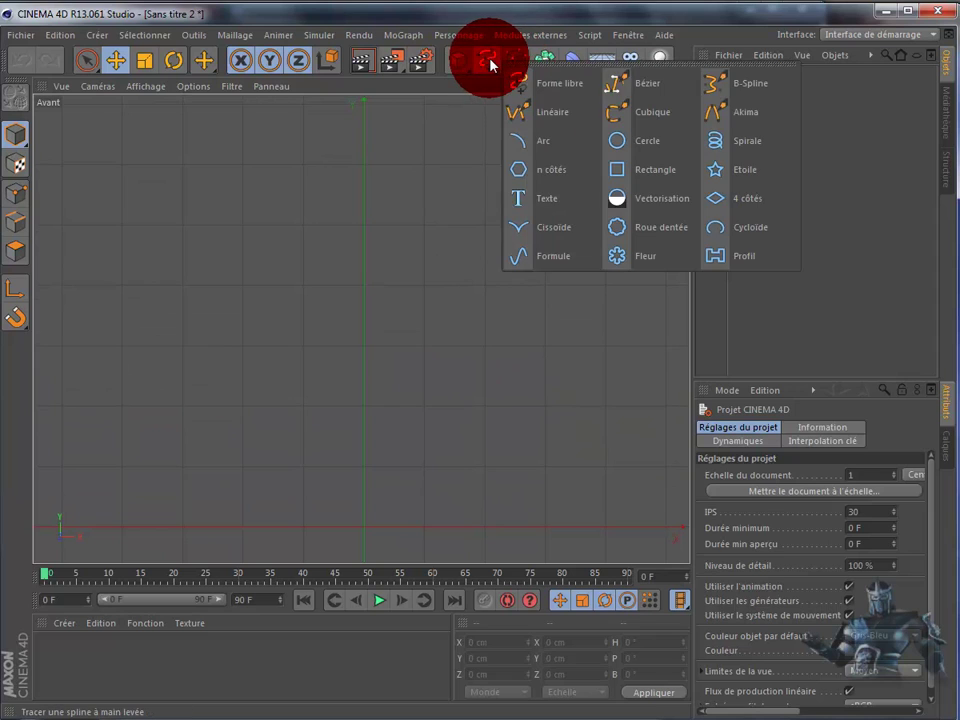
Draw an S-shaped Bézier tentacle path from top centre curling in near the ground.
{"action": "left_click", "coordinate": [643, 90]}
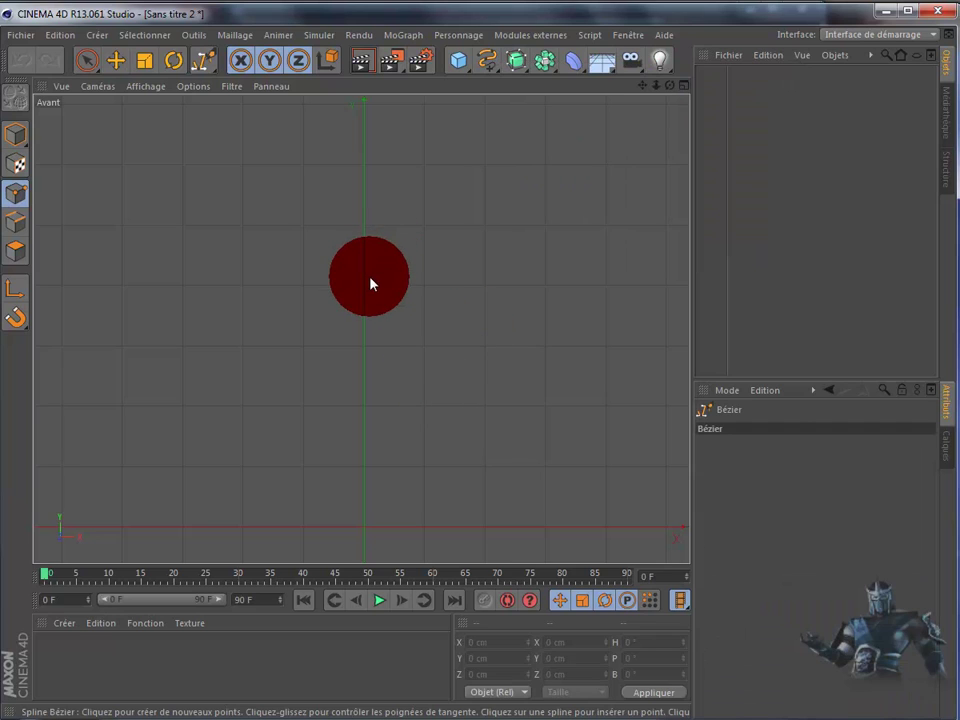
{"action": "left_click_drag", "start_coordinate": [365, 283], "coordinate": [408, 277]}
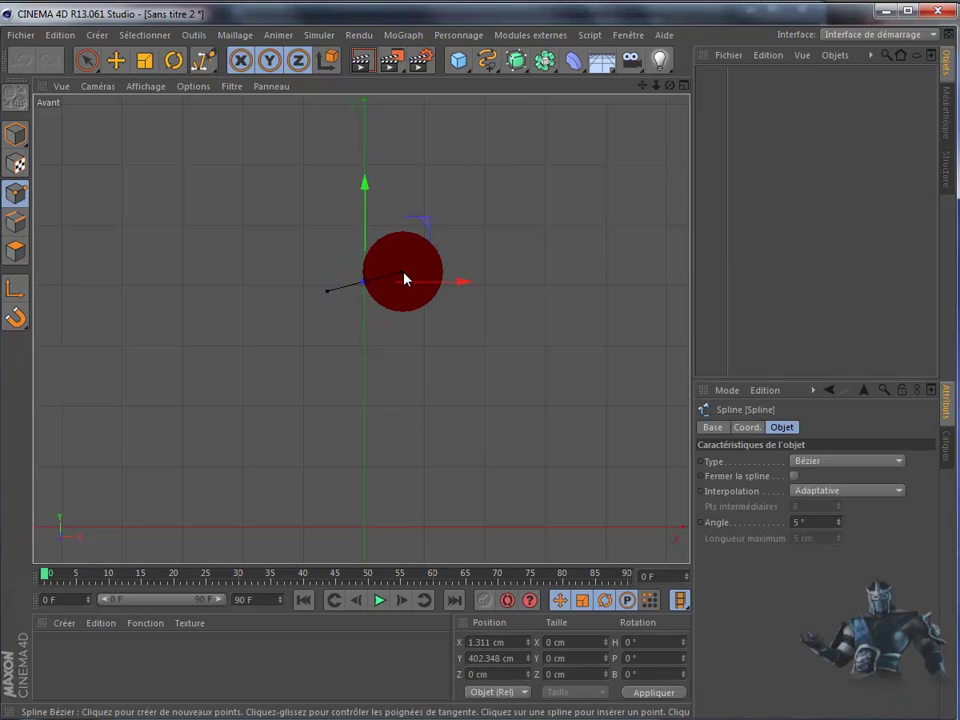
{"action": "left_click", "coordinate": [513, 290]}
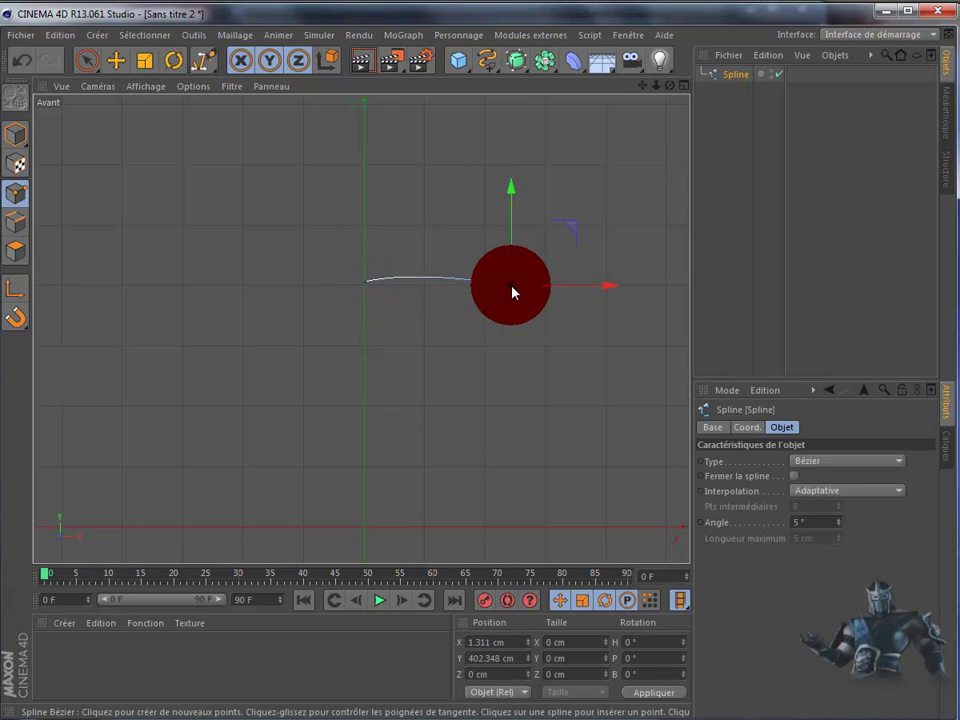
{"action": "left_click_drag", "start_coordinate": [516, 295], "coordinate": [551, 388]}
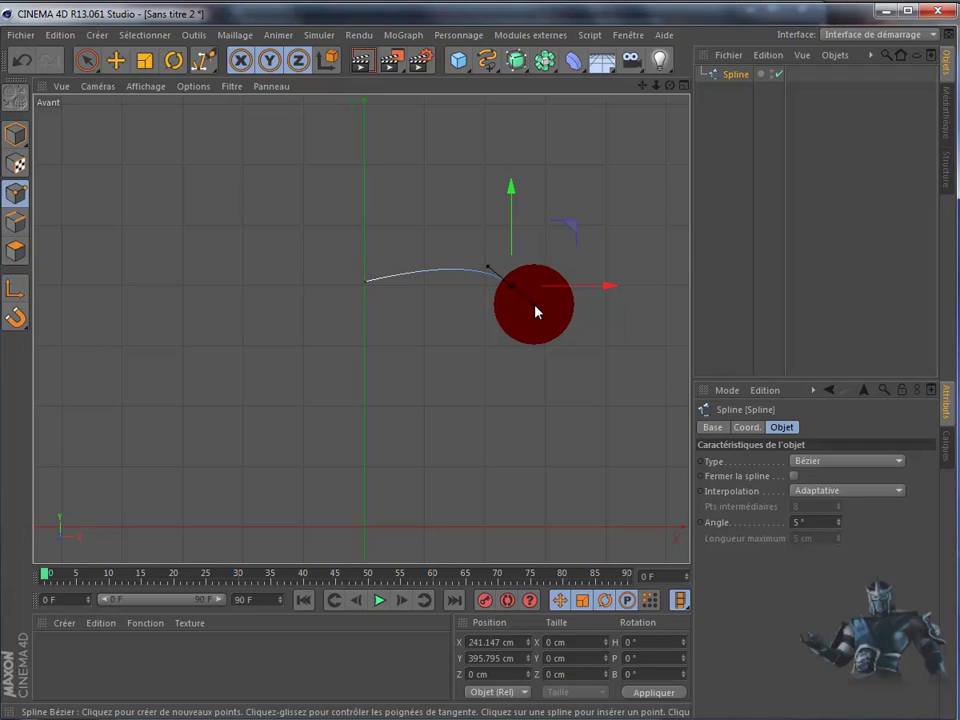
{"action": "left_click", "coordinate": [538, 401]}
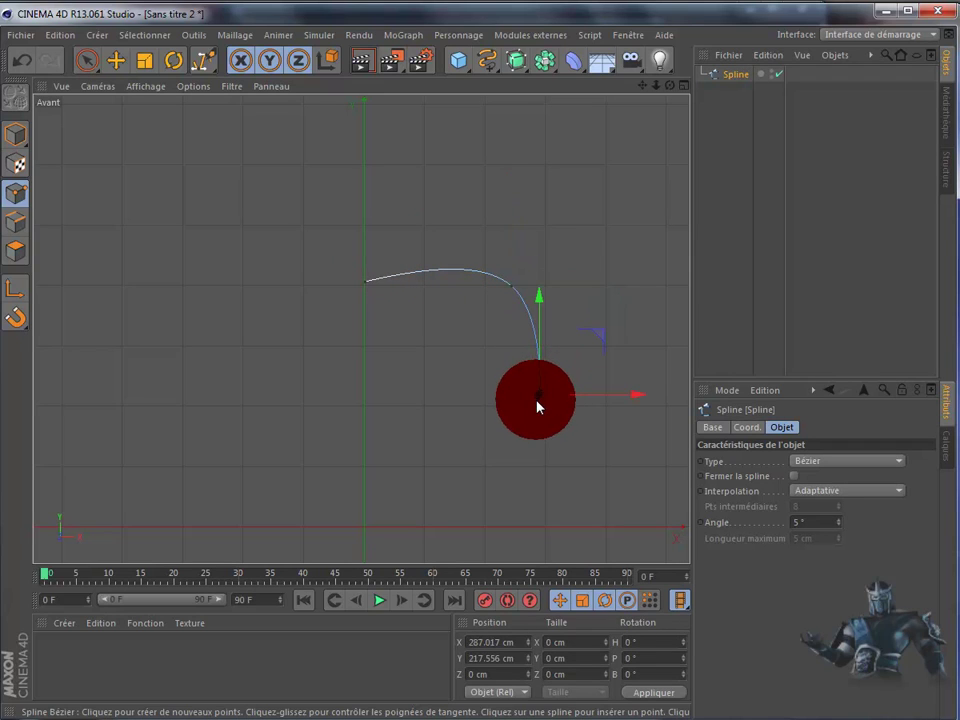
{"action": "left_click_drag", "start_coordinate": [536, 406], "coordinate": [532, 421]}
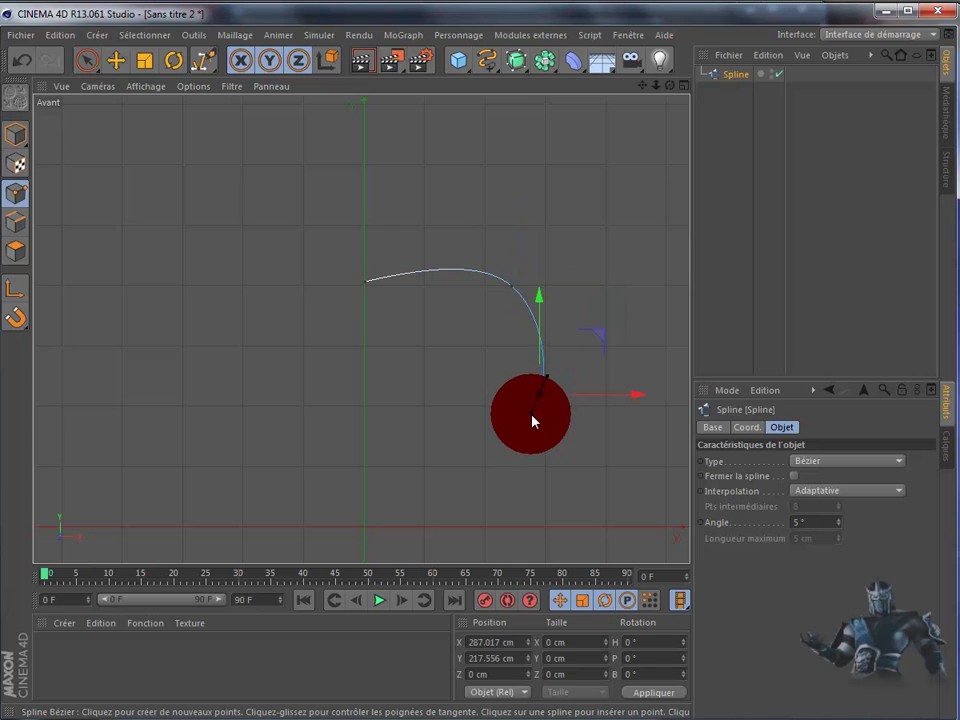
{"action": "mouse_move", "coordinate": [454, 468]}
{"action": "left_mouse_down"}
{"action": "mouse_move", "coordinate": [446, 500]}
{"action": "mouse_move", "coordinate": [495, 539]}
{"action": "left_mouse_up"}
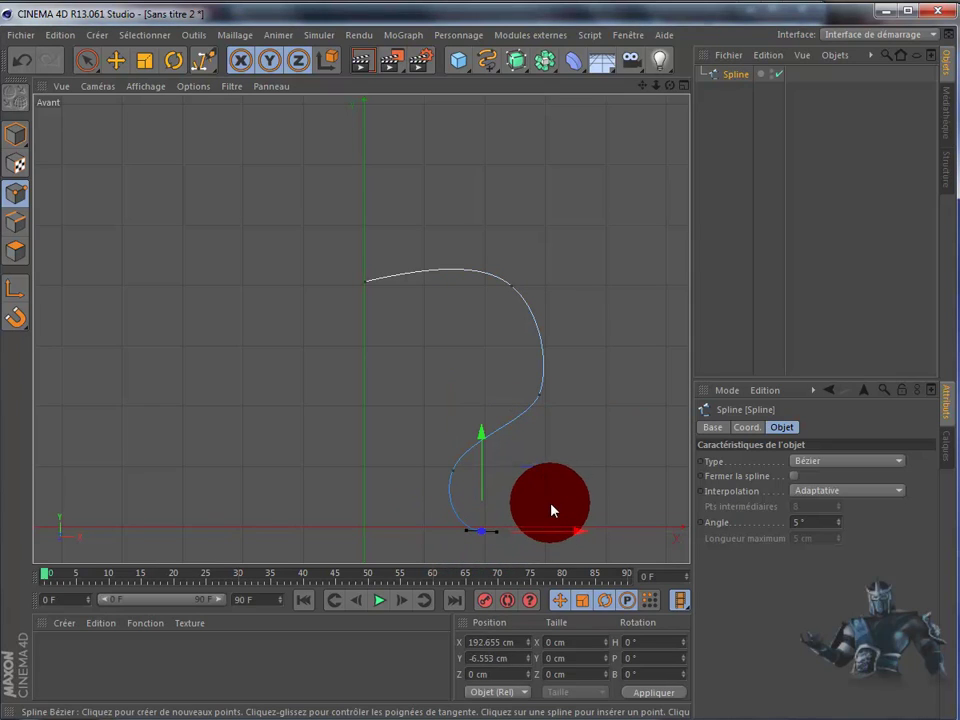
{"action": "left_click_drag", "start_coordinate": [551, 511], "coordinate": [559, 494]}
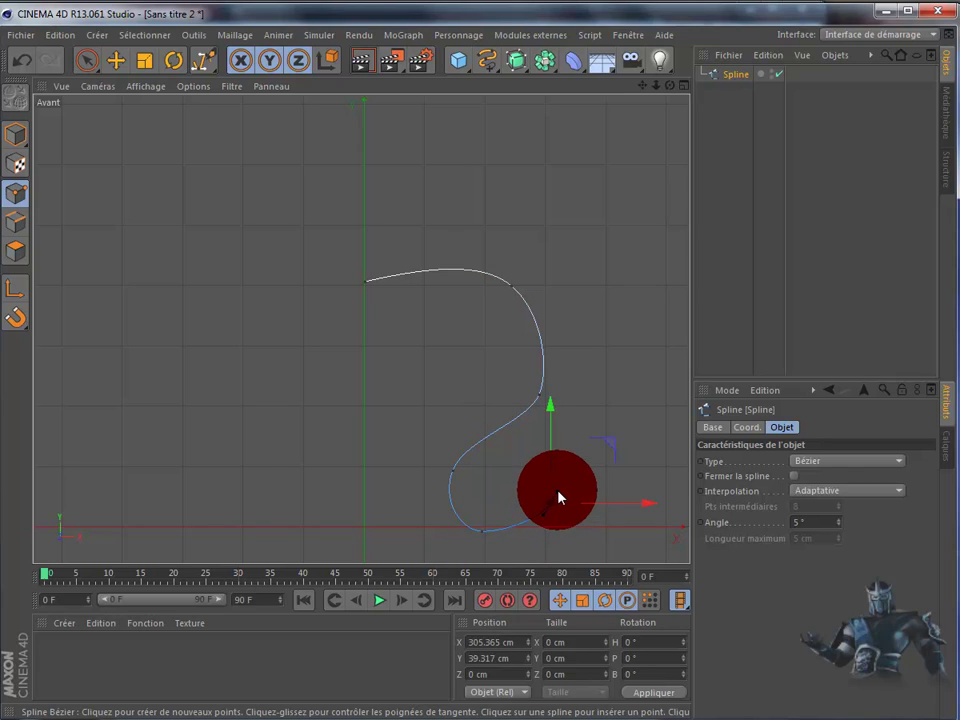
{"action": "left_click_drag", "start_coordinate": [559, 494], "coordinate": [517, 468]}
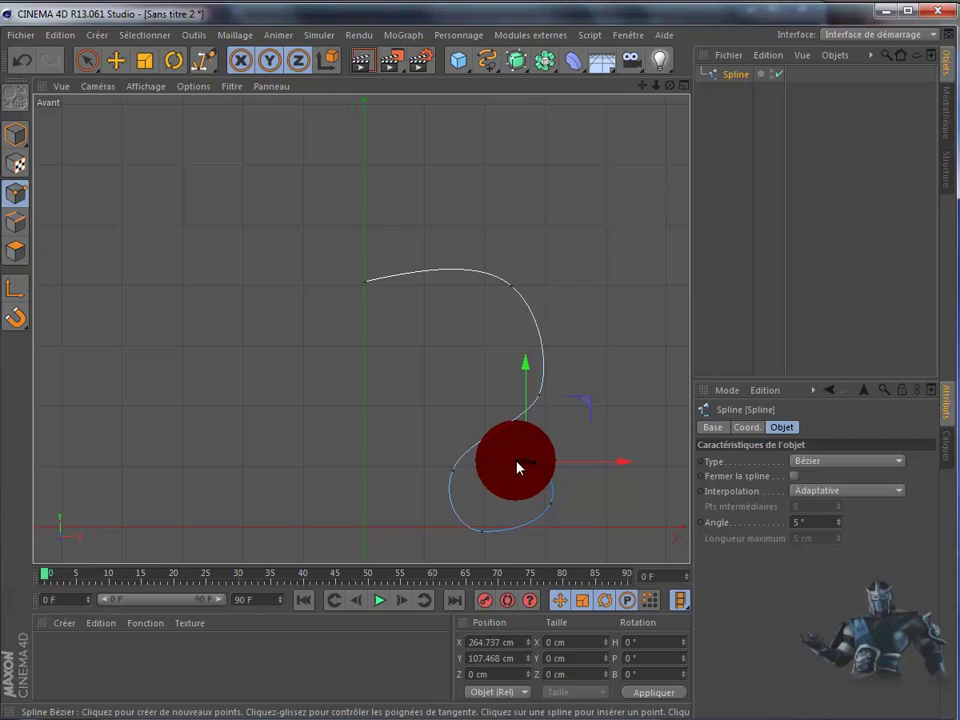
{"action": "left_click_drag", "start_coordinate": [517, 468], "coordinate": [611, 395]}
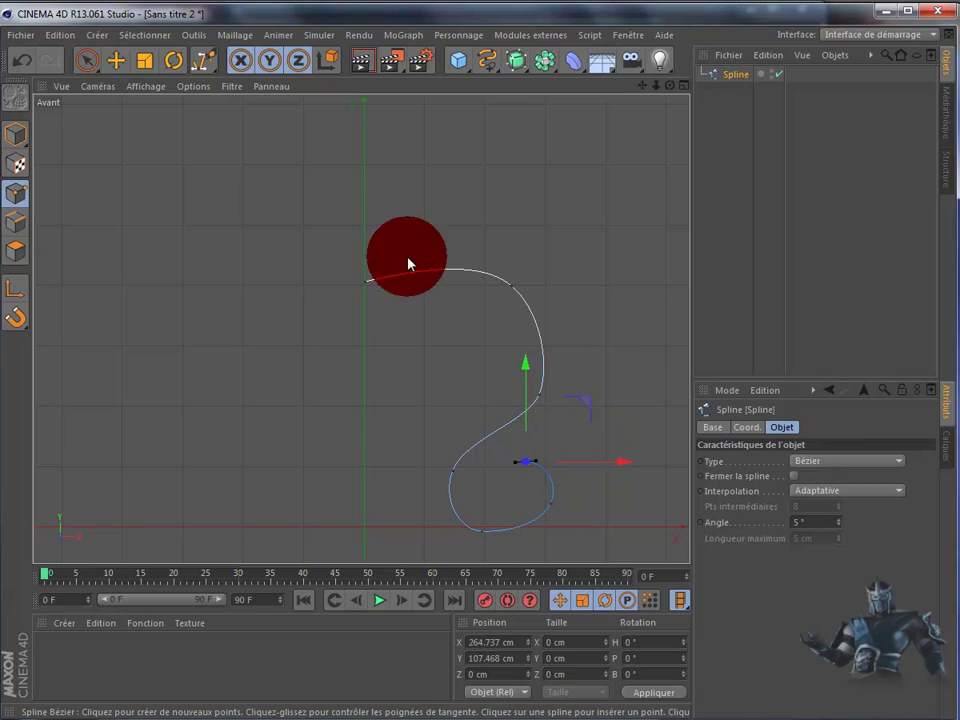
{"action": "middle_click", "coordinate": [123, 163]}
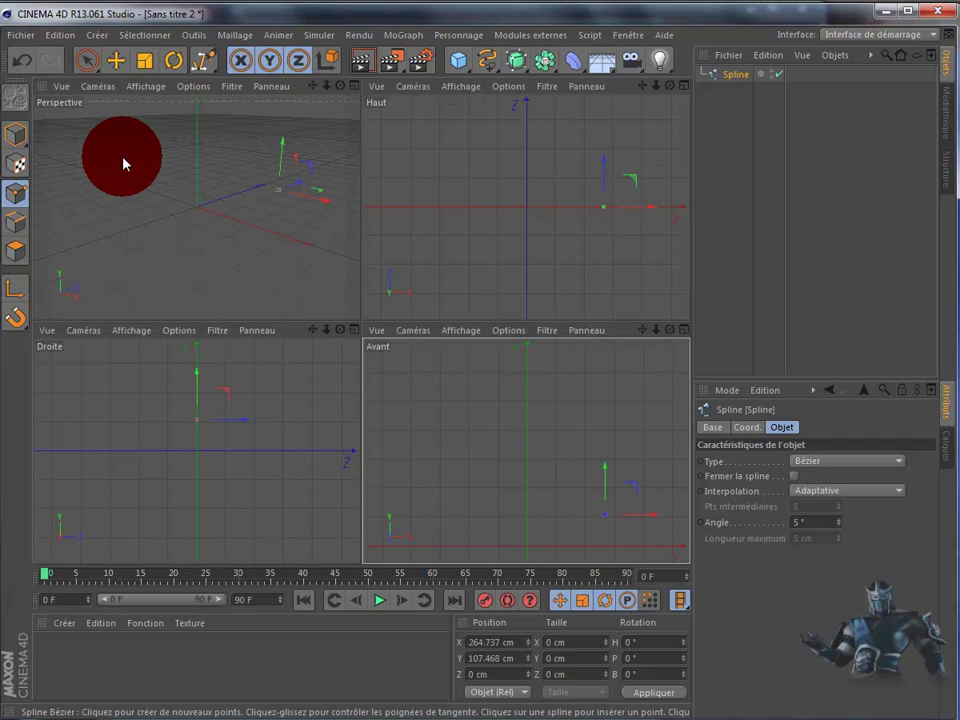
Maximize the Perspective view, orbit and recentre on the spline, and show the spline palette.
{"action": "middle_click", "coordinate": [123, 163]}
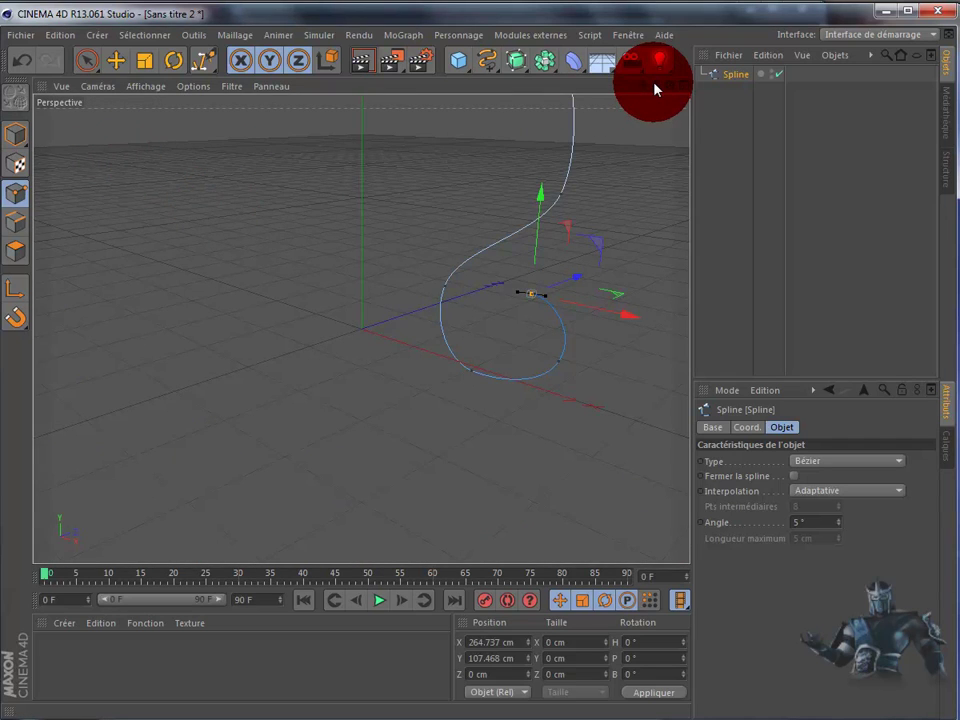
{"action": "left_click_drag", "start_coordinate": [655, 90], "coordinate": [508, 401]}
{"action": "left_click_drag", "start_coordinate": [642, 87], "coordinate": [561, 260]}
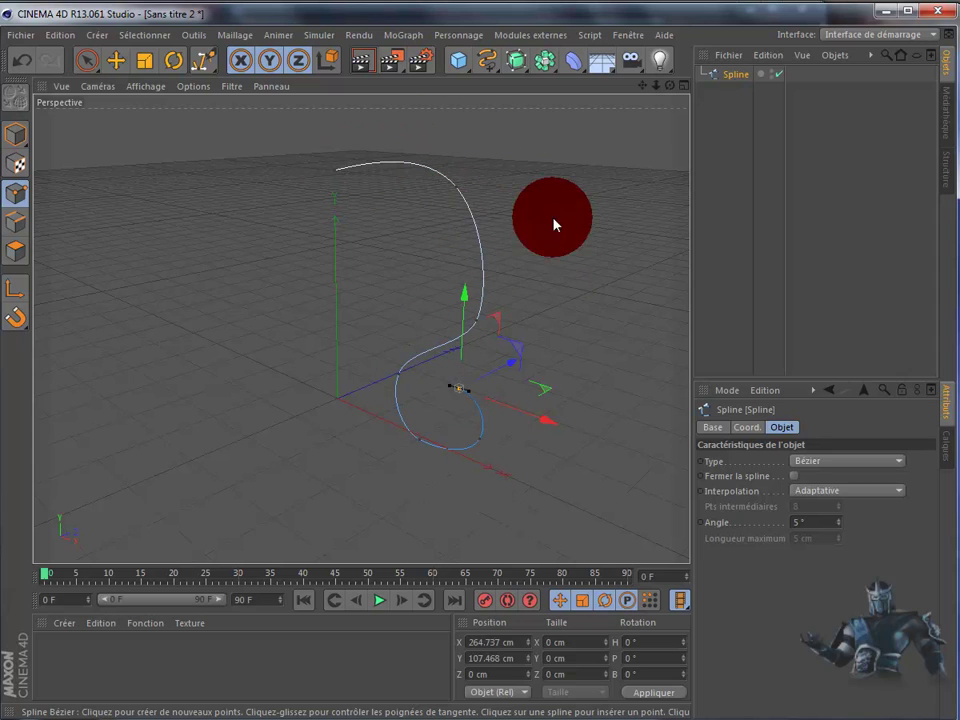
{"action": "left_click", "coordinate": [491, 69]}
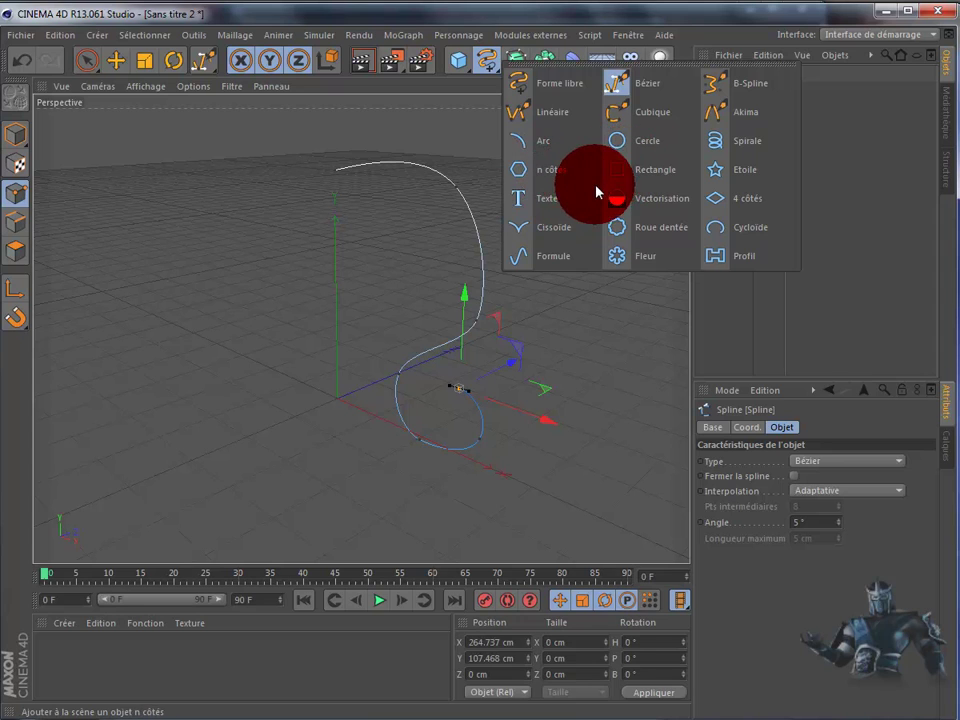
Add an 8-point Etoile star (100 cm inner, 200 cm outer) and select it with Spline.
{"action": "left_click", "coordinate": [729, 173]}
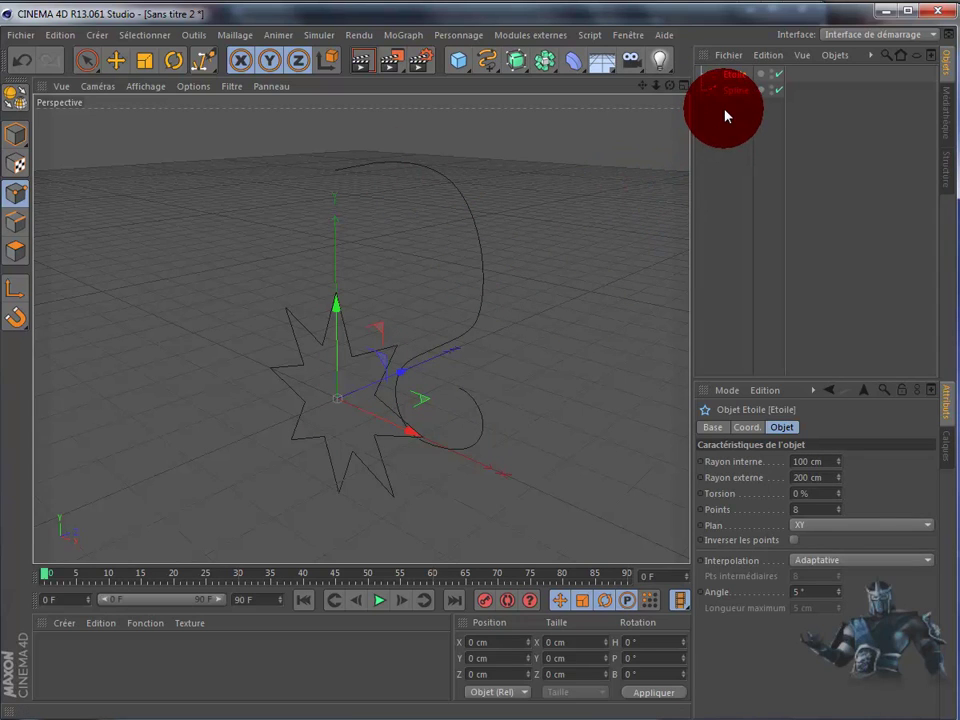
{"action": "left_click", "coordinate": [737, 83], "text": "ctrl"}
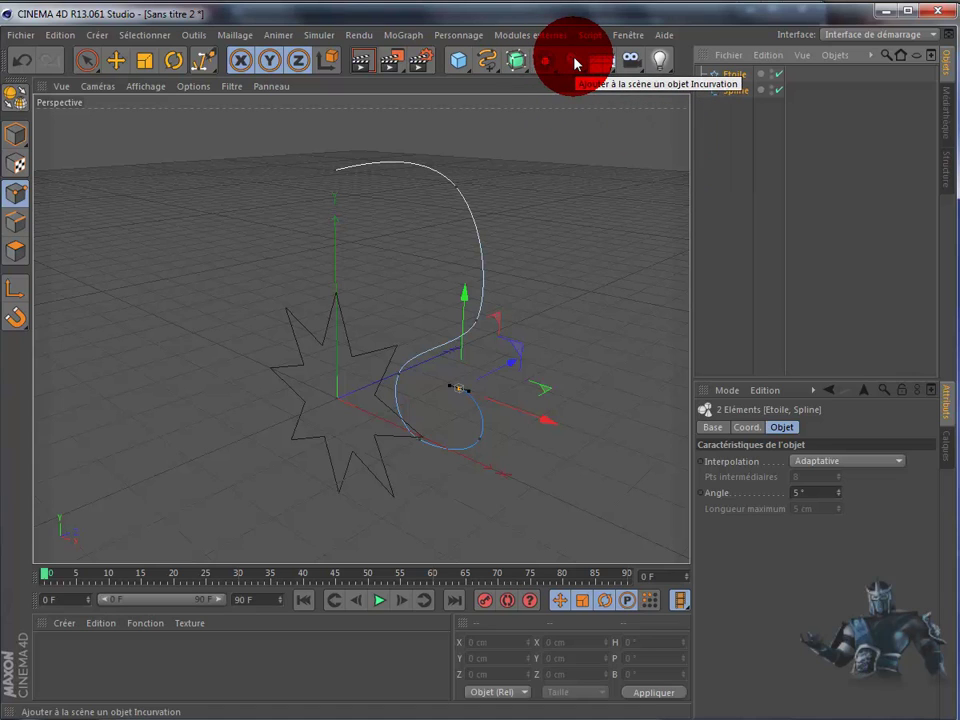
Add an Extrusion contrôlée NURBS sweep generator from the NURBS palette.
{"action": "left_click", "coordinate": [487, 60]}
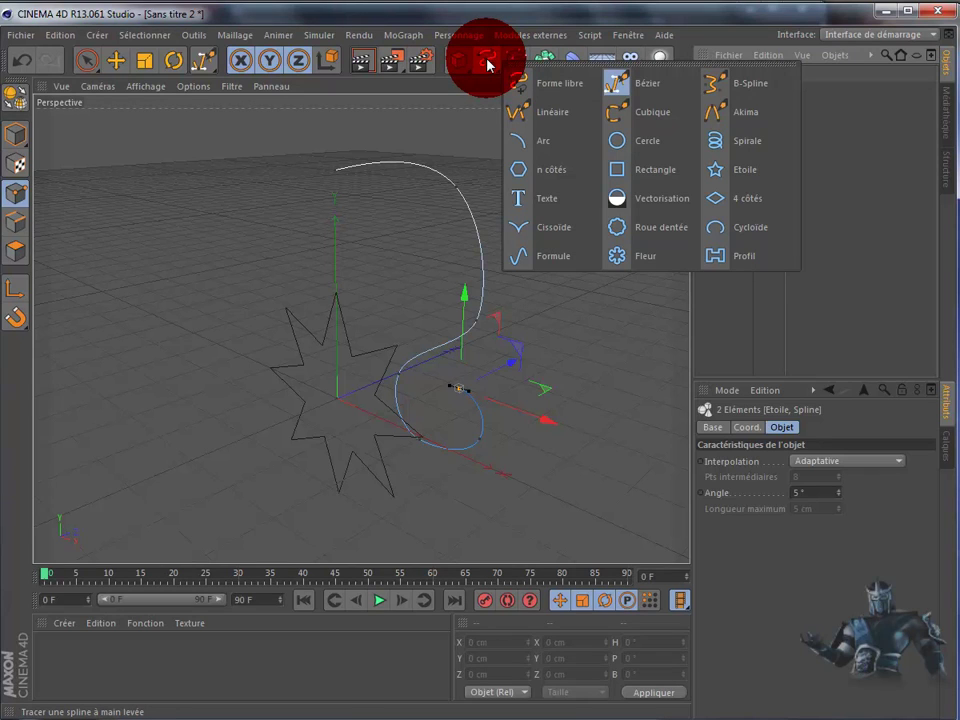
{"action": "left_click", "coordinate": [487, 62]}
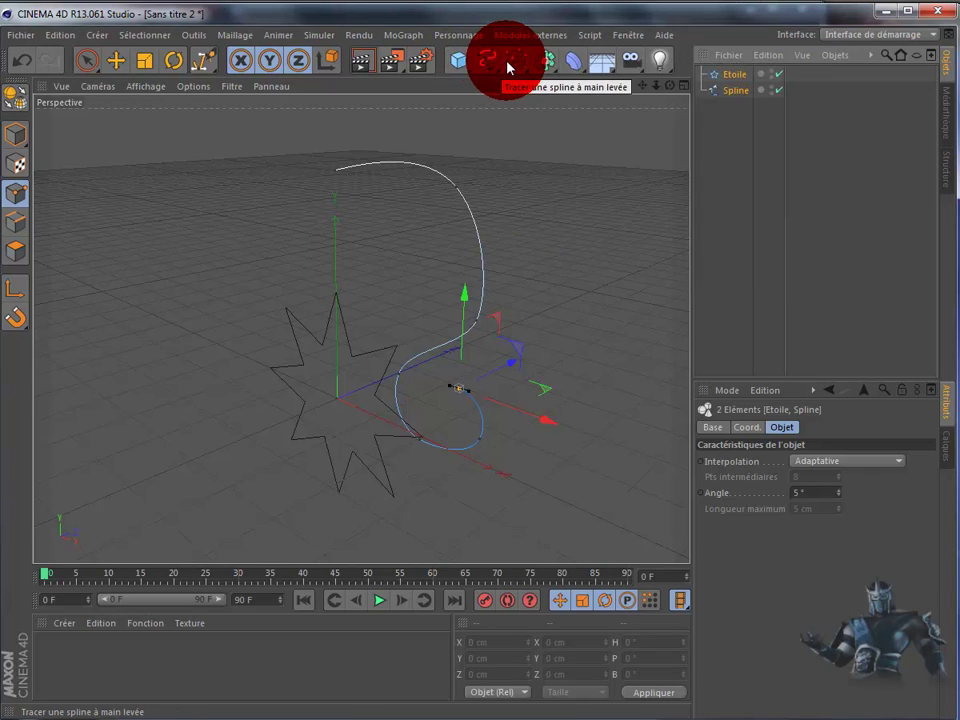
{"action": "left_click", "coordinate": [522, 67]}
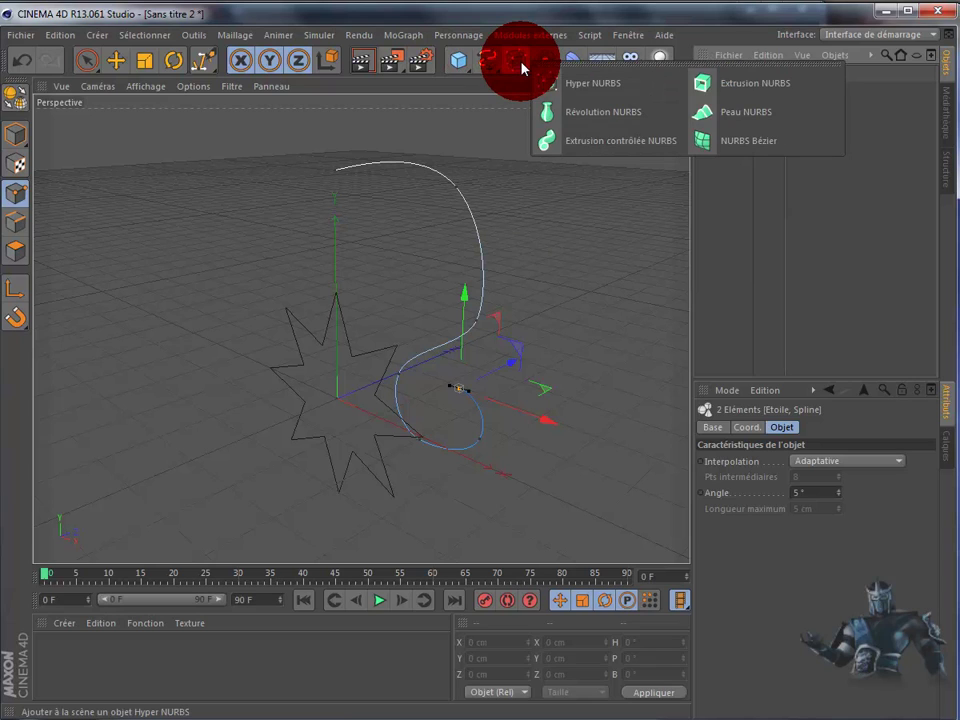
{"action": "mouse_move", "coordinate": [522, 67]}
{"action": "left_mouse_down"}
{"action": "mouse_move", "coordinate": [580, 150]}
{"action": "mouse_move", "coordinate": [617, 147]}
{"action": "left_mouse_up"}
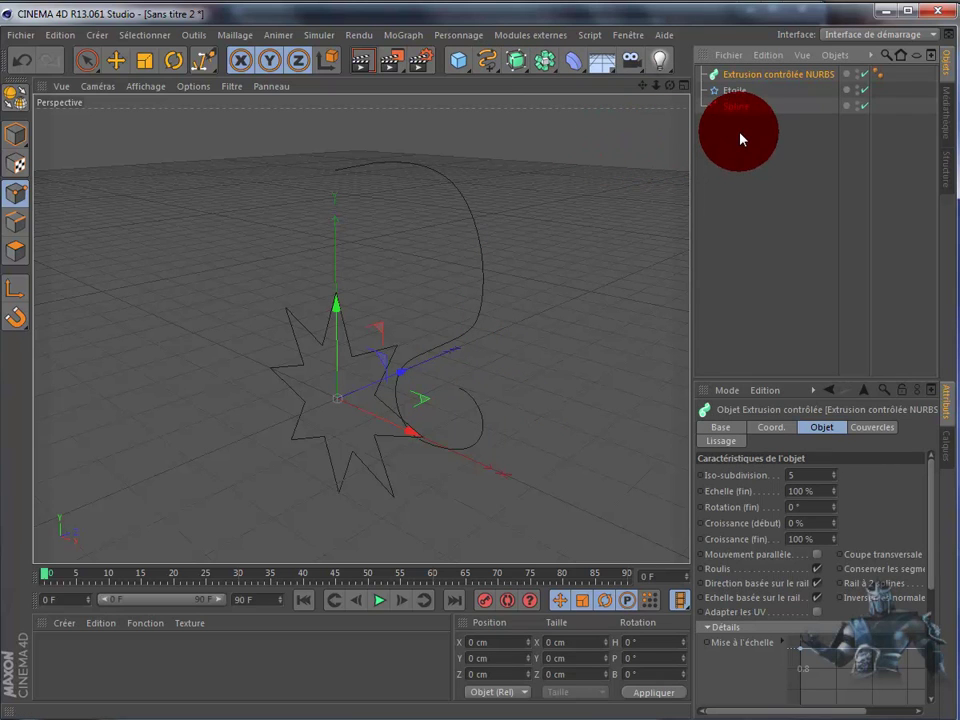
Nest Etoile and Spline under the sweep, frame the swept shape, and select the sweep.
{"action": "left_click_drag", "start_coordinate": [740, 107], "coordinate": [750, 81]}
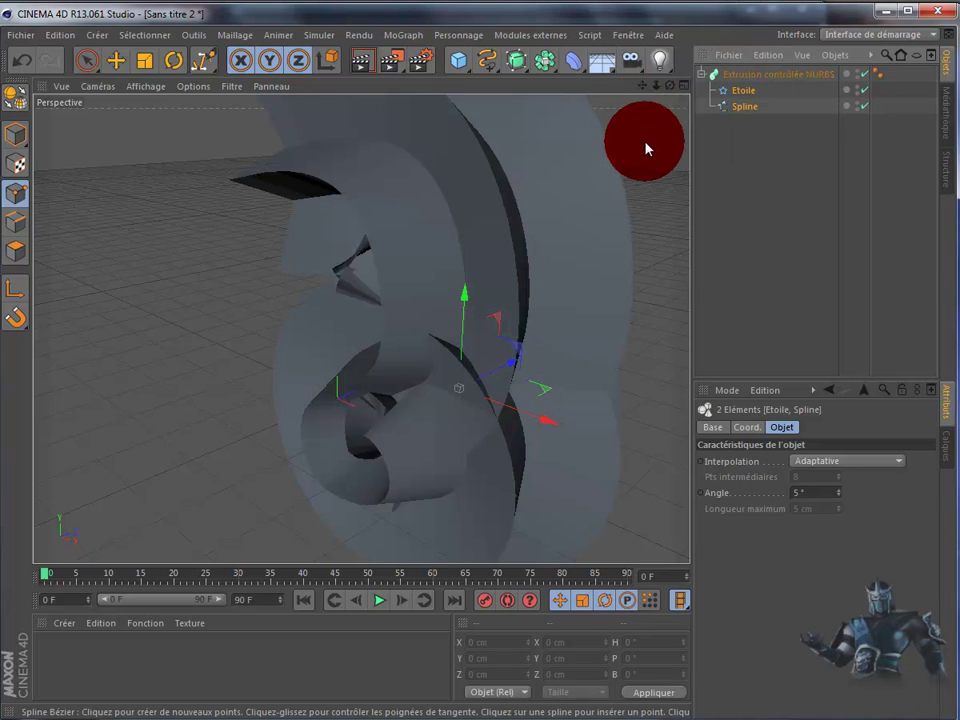
{"action": "scroll", "coordinate": [647, 150], "scroll_direction": "down", "scroll_amount": 2}
{"action": "left_click_drag", "start_coordinate": [643, 94], "coordinate": [507, 400]}
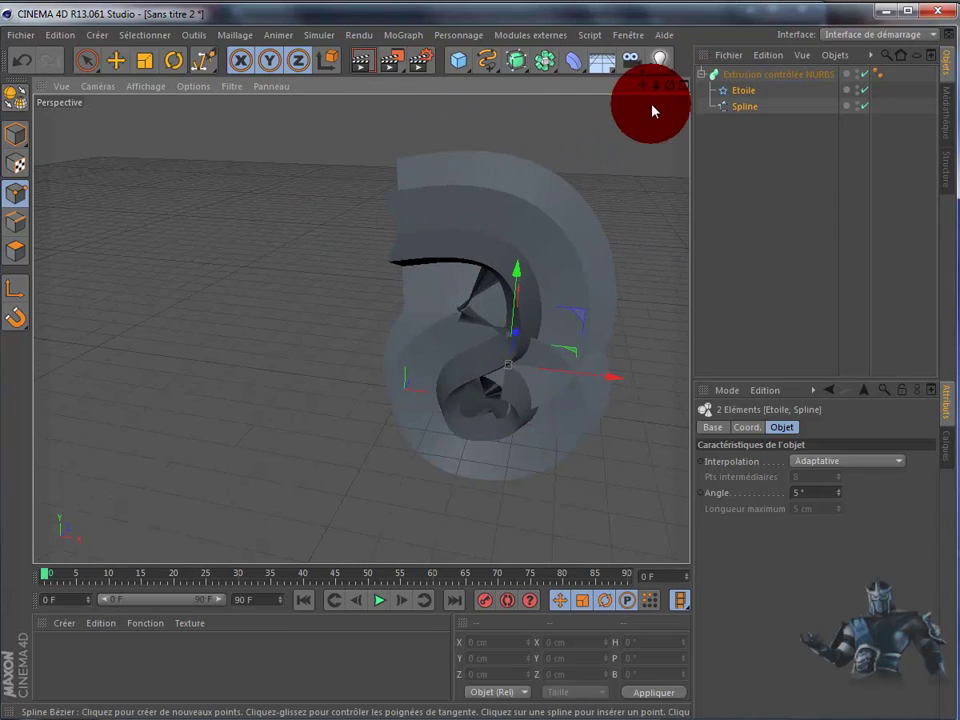
{"action": "mouse_move", "coordinate": [507, 400]}
{"action": "left_mouse_down", "text": "alt"}
{"action": "mouse_move", "coordinate": [497, 403]}
{"action": "mouse_move", "coordinate": [508, 399]}
{"action": "left_mouse_up", "text": "alt"}
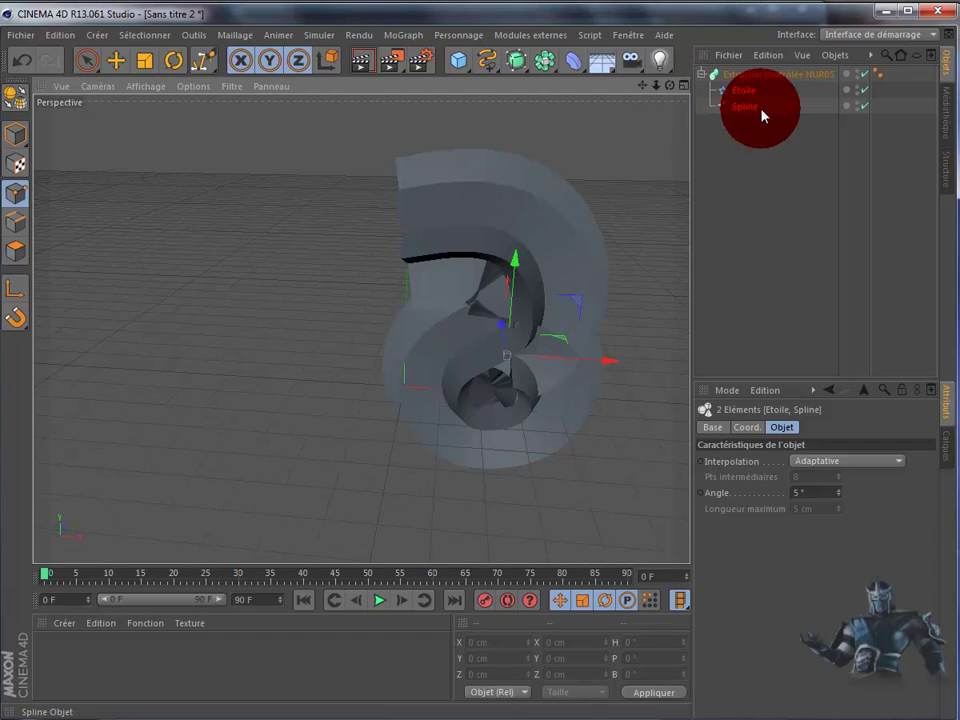
{"action": "left_click", "coordinate": [812, 80]}
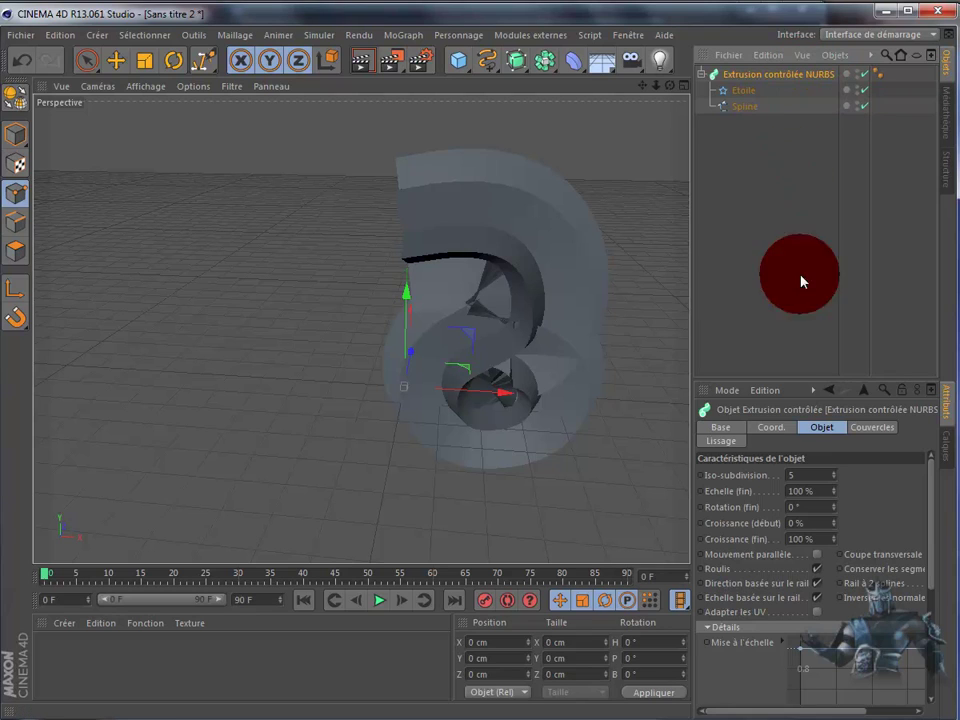
Set the sweep's Echelle (fin) to 91 % and adjust its Iso-subdivision count.
{"action": "left_click", "coordinate": [834, 494]}
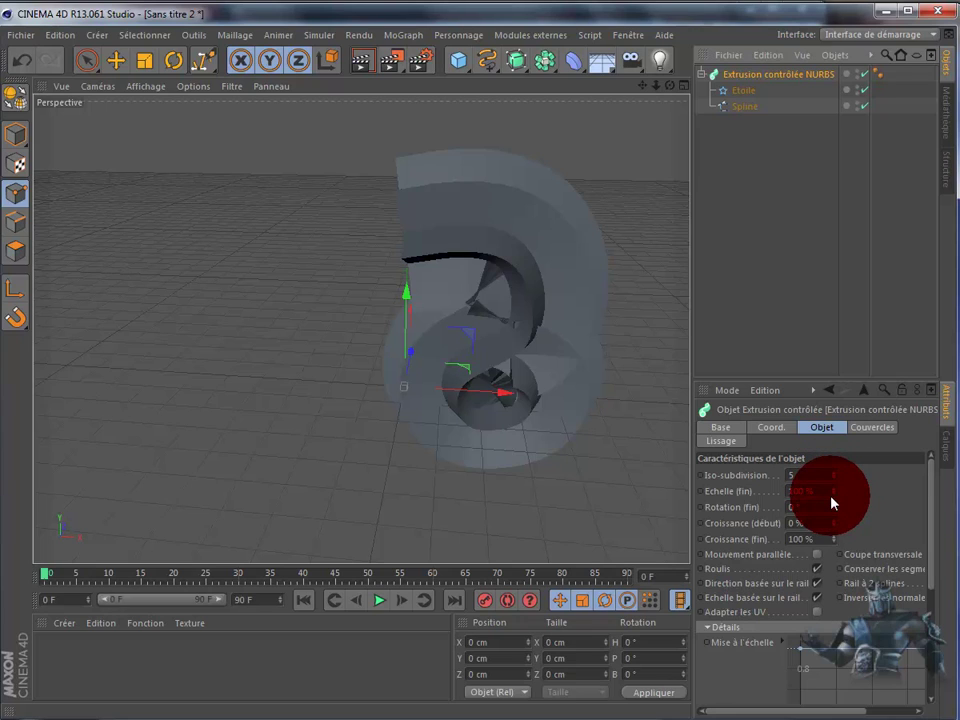
{"action": "type", "text": "50"}
{"action": "key", "text": "Return"}
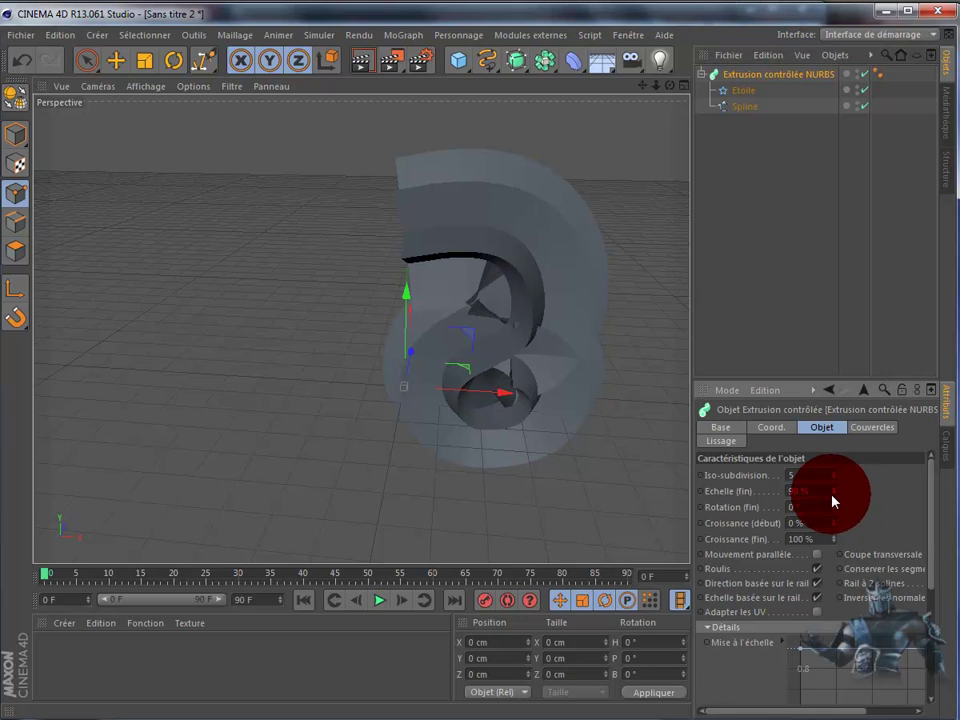
{"action": "mouse_move", "coordinate": [834, 498]}
{"action": "left_mouse_down"}
{"action": "mouse_move", "coordinate": [808, 515]}
{"action": "mouse_move", "coordinate": [852, 484]}
{"action": "mouse_move", "coordinate": [836, 499]}
{"action": "mouse_move", "coordinate": [836, 480]}
{"action": "left_mouse_up"}
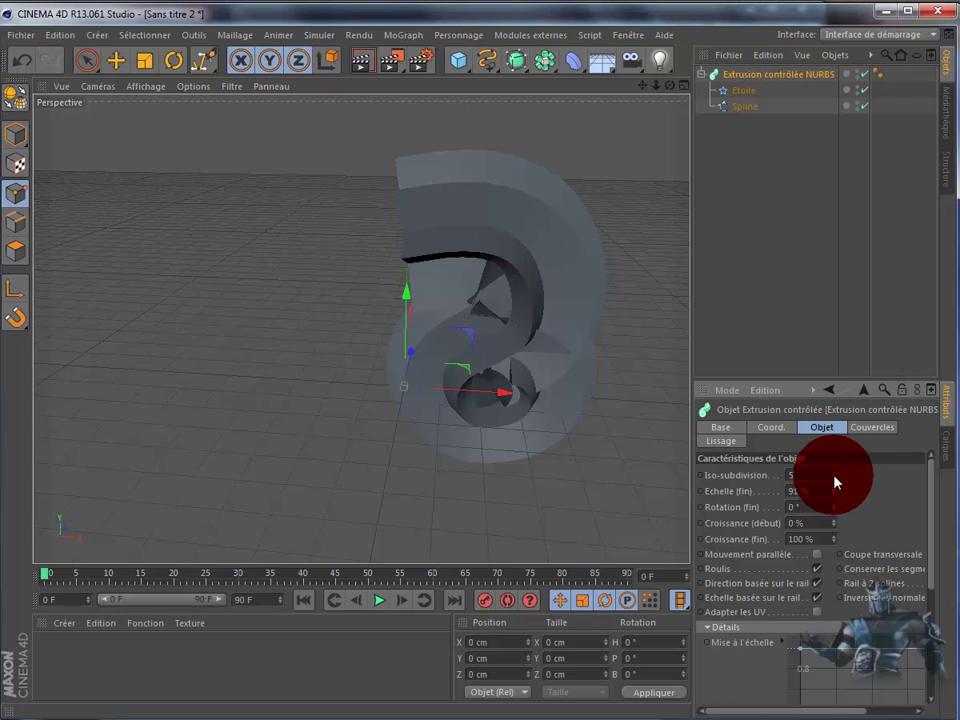
{"action": "left_click", "coordinate": [836, 478]}
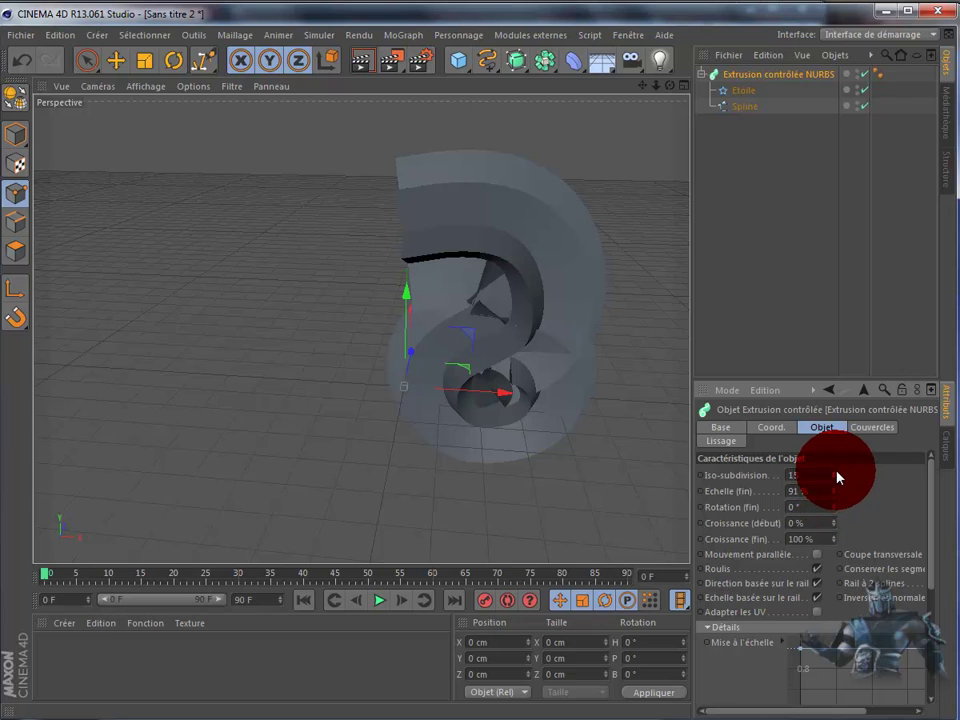
{"action": "left_click", "coordinate": [835, 480]}
Set Iso-subdivision to 10 and give Etoile 0 cm inner, 40 cm outer radius.
{"action": "left_click", "coordinate": [836, 476]}
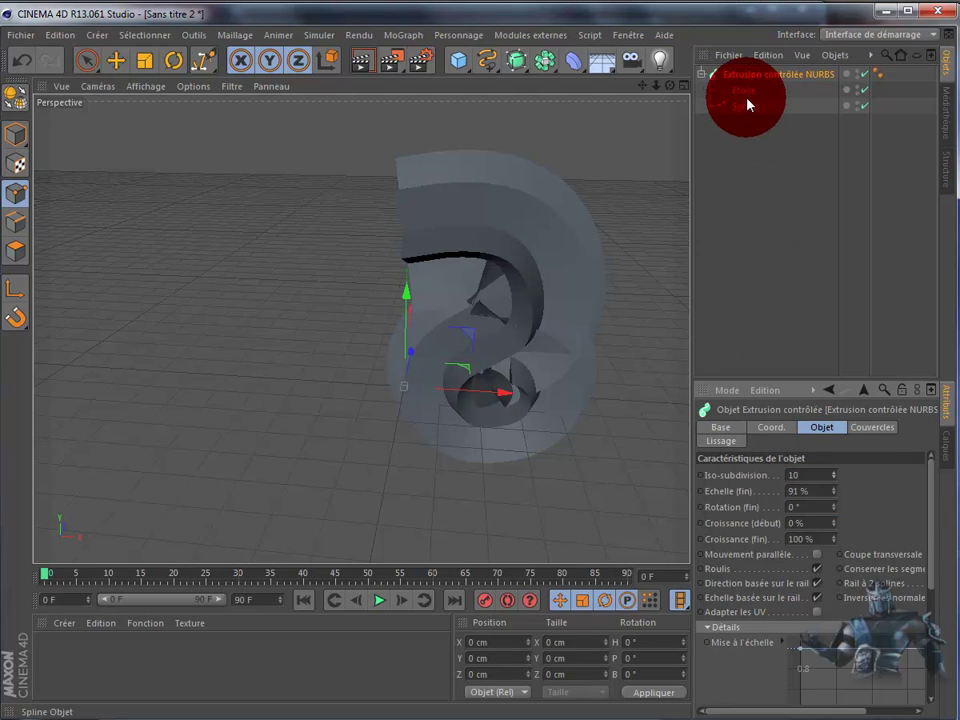
{"action": "left_click", "coordinate": [744, 90]}
{"action": "left_click", "coordinate": [815, 442]}
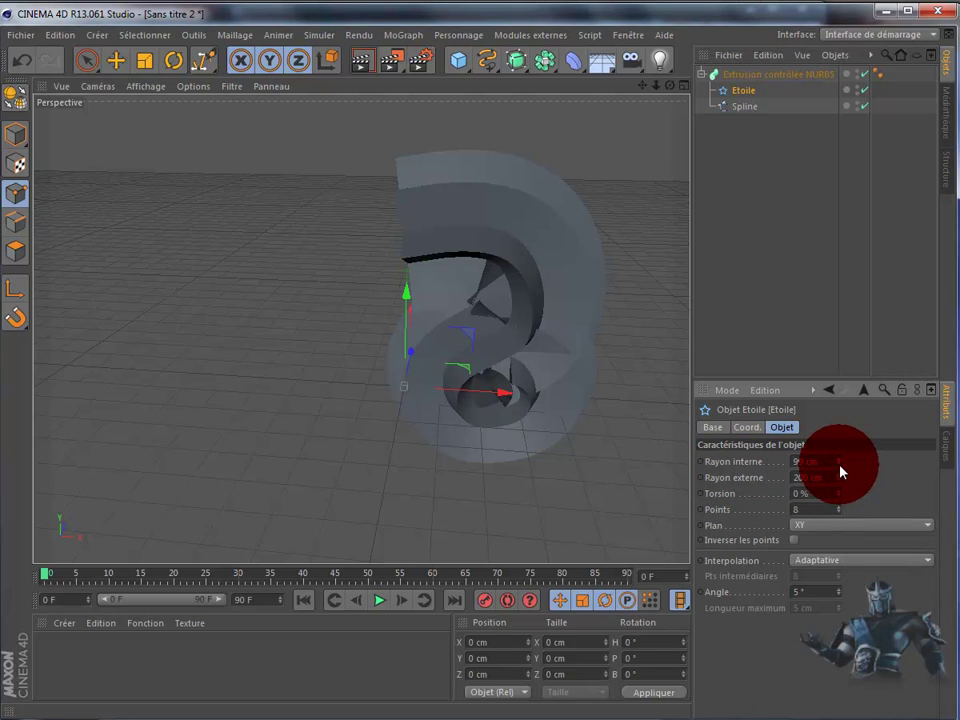
{"action": "mouse_move", "coordinate": [840, 470]}
{"action": "left_mouse_down"}
{"action": "mouse_move", "coordinate": [831, 490]}
{"action": "mouse_move", "coordinate": [840, 467]}
{"action": "mouse_move", "coordinate": [814, 484]}
{"action": "mouse_move", "coordinate": [842, 472]}
{"action": "left_mouse_up"}
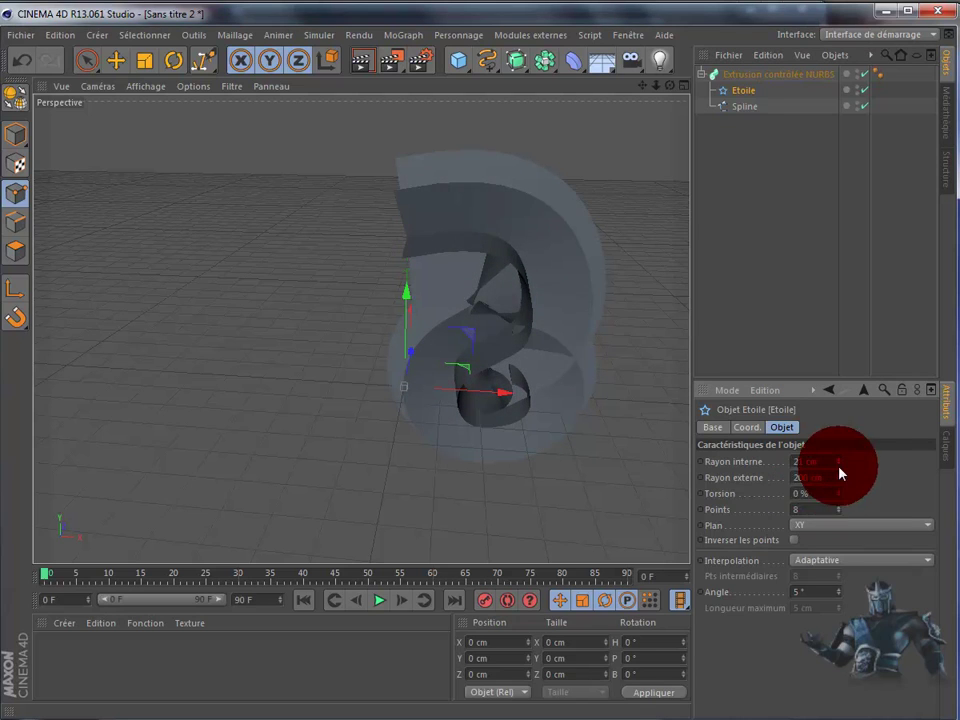
{"action": "mouse_move", "coordinate": [840, 472]}
{"action": "left_mouse_down"}
{"action": "mouse_move", "coordinate": [788, 519]}
{"action": "mouse_move", "coordinate": [776, 514]}
{"action": "mouse_move", "coordinate": [816, 499]}
{"action": "mouse_move", "coordinate": [905, 385]}
{"action": "left_mouse_up"}
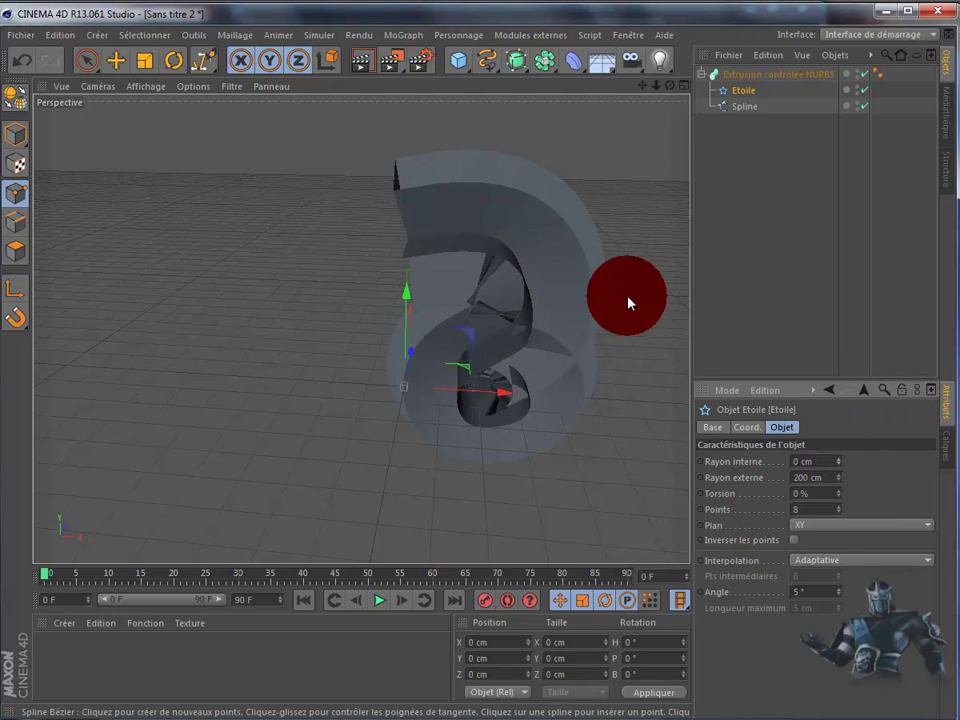
{"action": "mouse_move", "coordinate": [667, 92]}
{"action": "left_mouse_down"}
{"action": "mouse_move", "coordinate": [487, 401]}
{"action": "mouse_move", "coordinate": [508, 398]}
{"action": "left_mouse_up"}
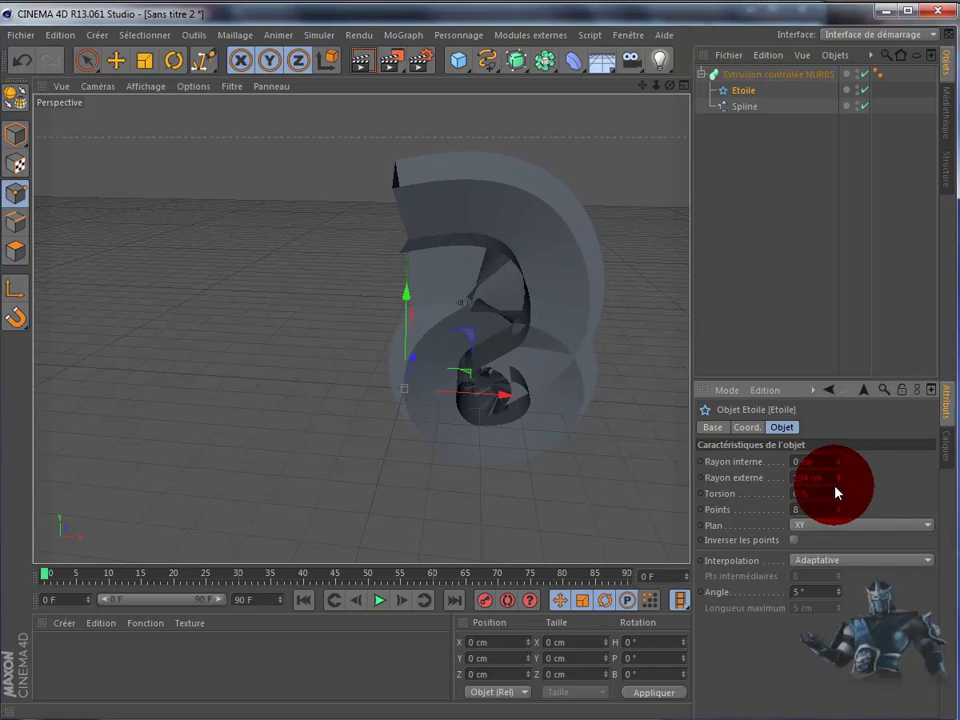
{"action": "mouse_move", "coordinate": [840, 489]}
{"action": "left_mouse_down"}
{"action": "mouse_move", "coordinate": [830, 500]}
{"action": "mouse_move", "coordinate": [840, 488]}
{"action": "left_mouse_up"}
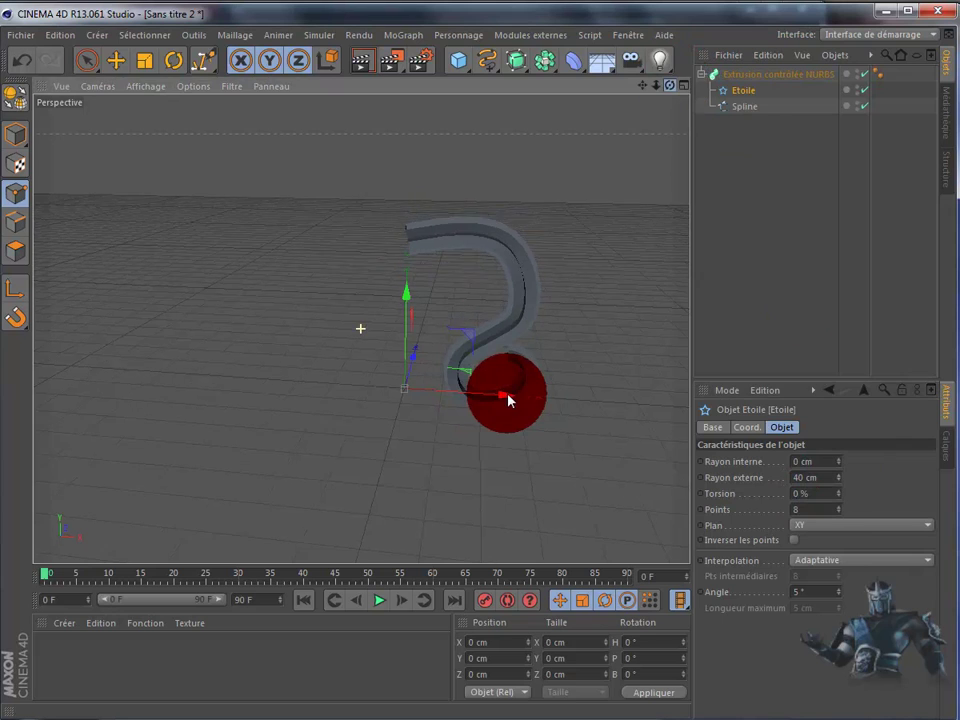
Raise the Etoile star's inner radius to 28 cm and orbit to inspect the tentacle.
{"action": "left_click_drag", "start_coordinate": [517, 402], "coordinate": [790, 394], "text": "alt"}
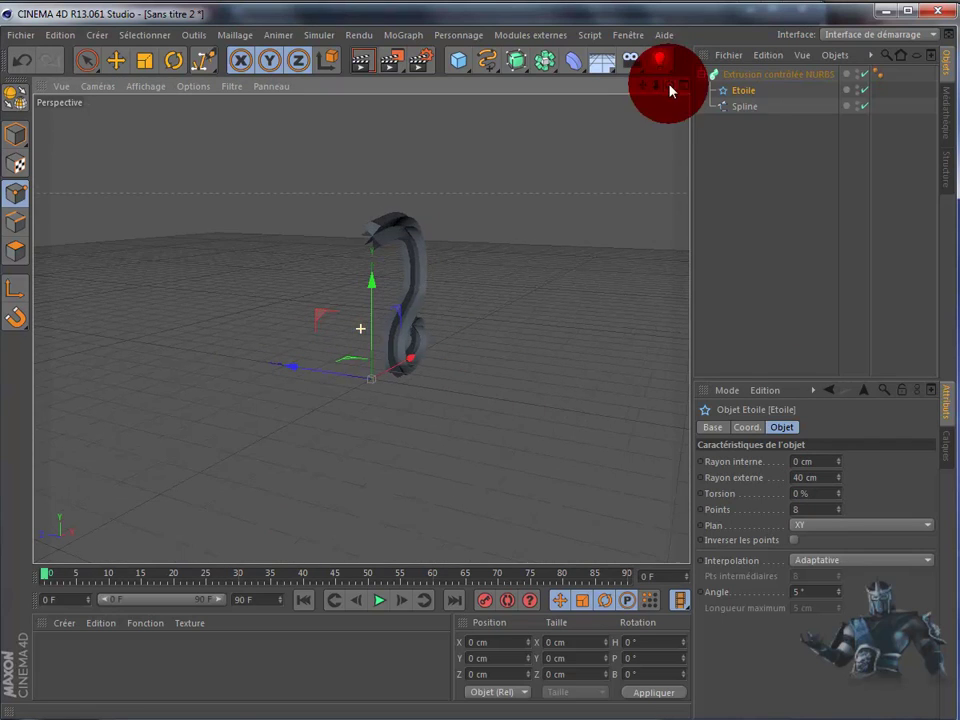
{"action": "left_click_drag", "start_coordinate": [838, 461], "coordinate": [838, 463]}
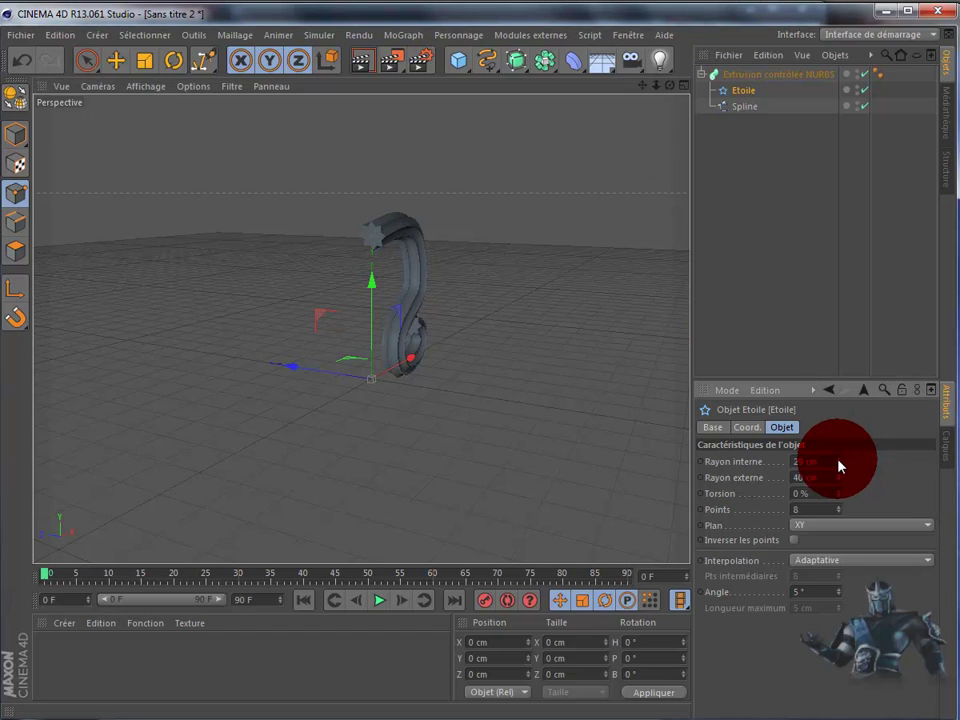
{"action": "scroll", "coordinate": [625, 178], "scroll_direction": "up", "scroll_amount": 2}
{"action": "left_click_drag", "start_coordinate": [625, 178], "coordinate": [636, 163], "text": "alt"}
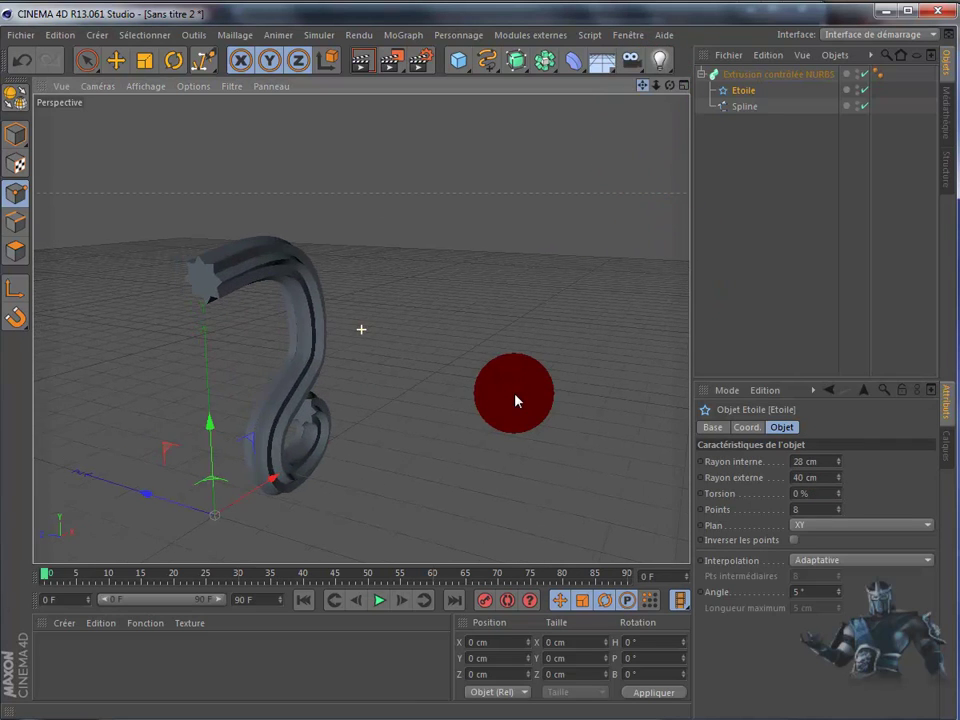
{"action": "left_click_drag", "start_coordinate": [507, 400], "coordinate": [508, 399], "text": "alt"}
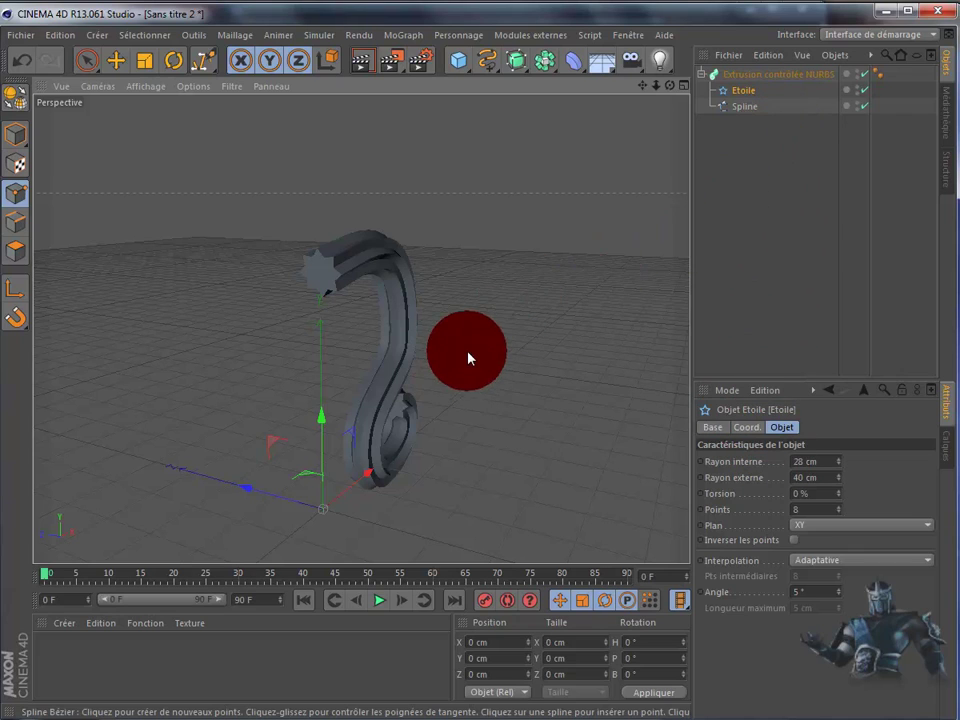
{"action": "mouse_move", "coordinate": [508, 399]}
{"action": "left_mouse_down", "text": "alt"}
{"action": "mouse_move", "coordinate": [489, 398]}
{"action": "mouse_move", "coordinate": [512, 401]}
{"action": "mouse_move", "coordinate": [671, 90]}
{"action": "mouse_move", "coordinate": [471, 332]}
{"action": "mouse_move", "coordinate": [495, 253]}
{"action": "mouse_move", "coordinate": [730, 310]}
{"action": "left_mouse_up", "text": "alt"}
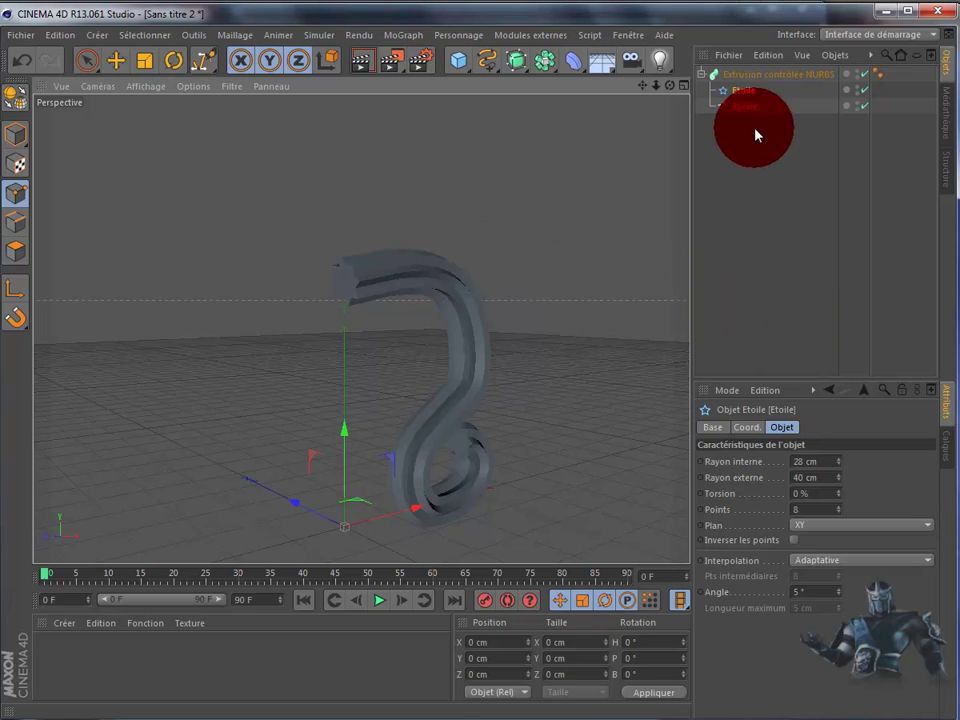
Select the Extrusion contrôlée NURBS sweep and enlarge the Attributes panel to show its curves.
{"action": "left_click", "coordinate": [775, 74]}
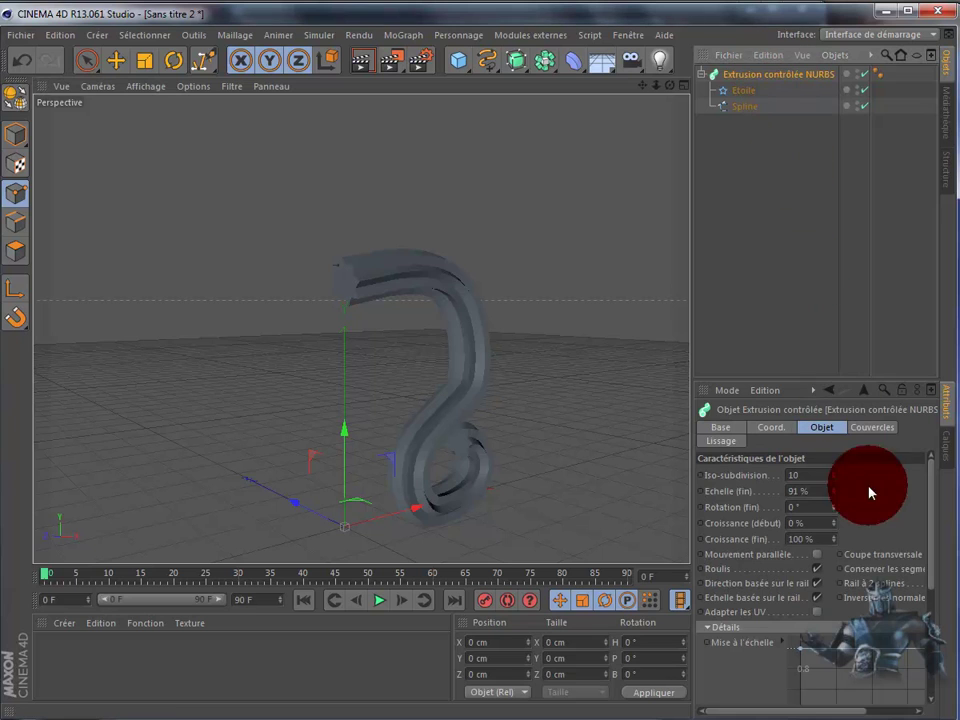
{"action": "left_click_drag", "start_coordinate": [692, 386], "coordinate": [612, 392]}
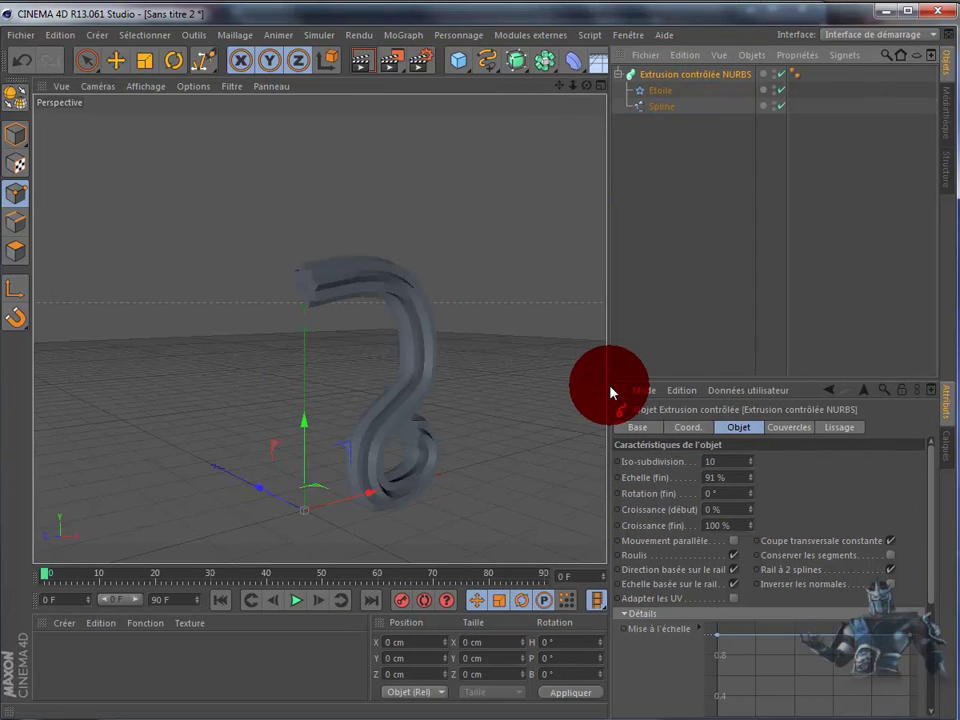
{"action": "left_click_drag", "start_coordinate": [804, 384], "coordinate": [810, 172]}
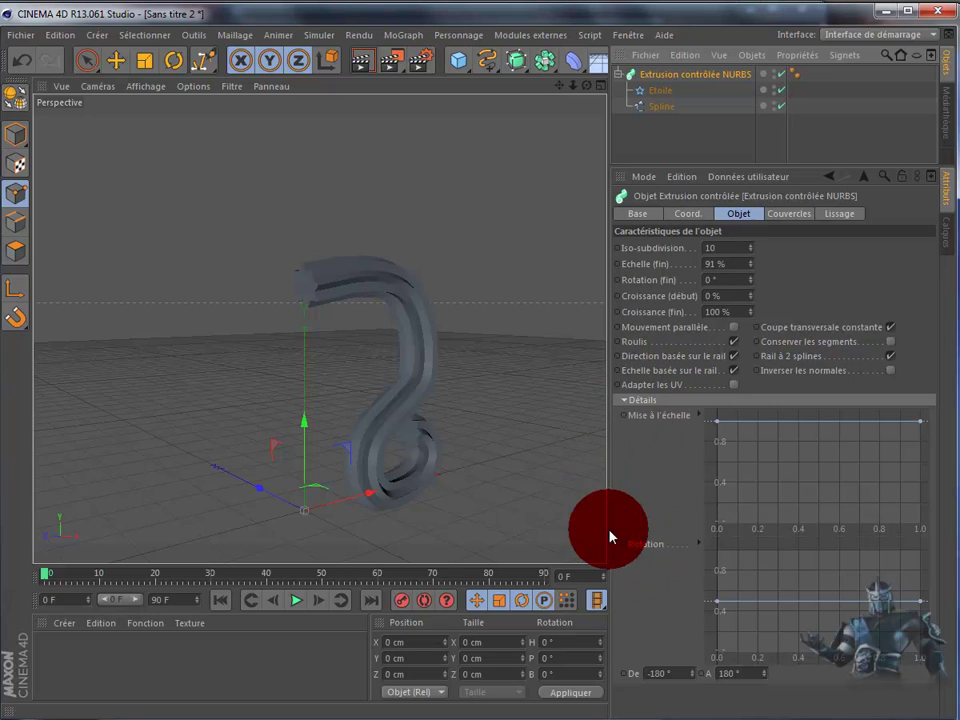
Shape the scale curve by lowering its end, adjusting its start and adding a middle point.
{"action": "left_click", "coordinate": [921, 424]}
{"action": "left_click_drag", "start_coordinate": [921, 429], "coordinate": [921, 510]}
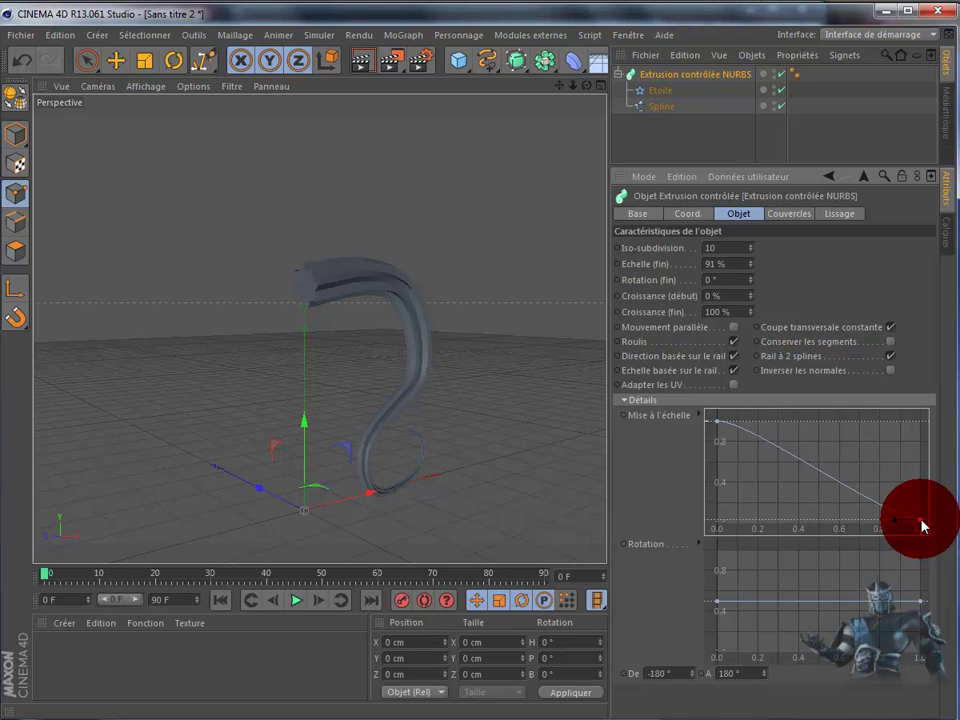
{"action": "left_click", "coordinate": [714, 420]}
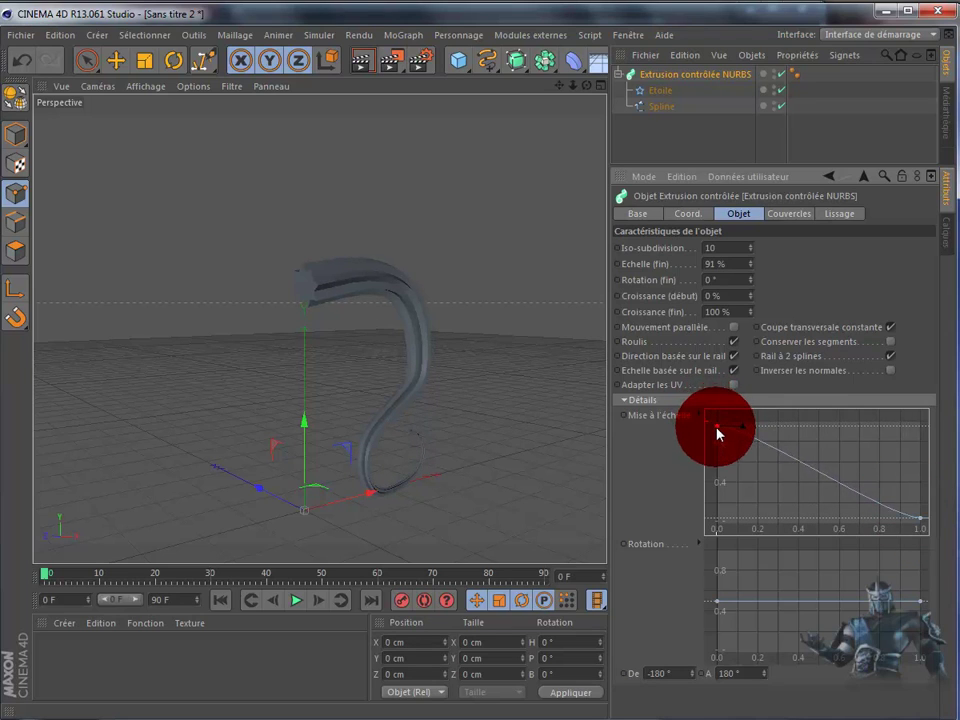
{"action": "mouse_move", "coordinate": [716, 430]}
{"action": "left_mouse_down"}
{"action": "mouse_move", "coordinate": [713, 454]}
{"action": "mouse_move", "coordinate": [716, 421]}
{"action": "left_mouse_up"}
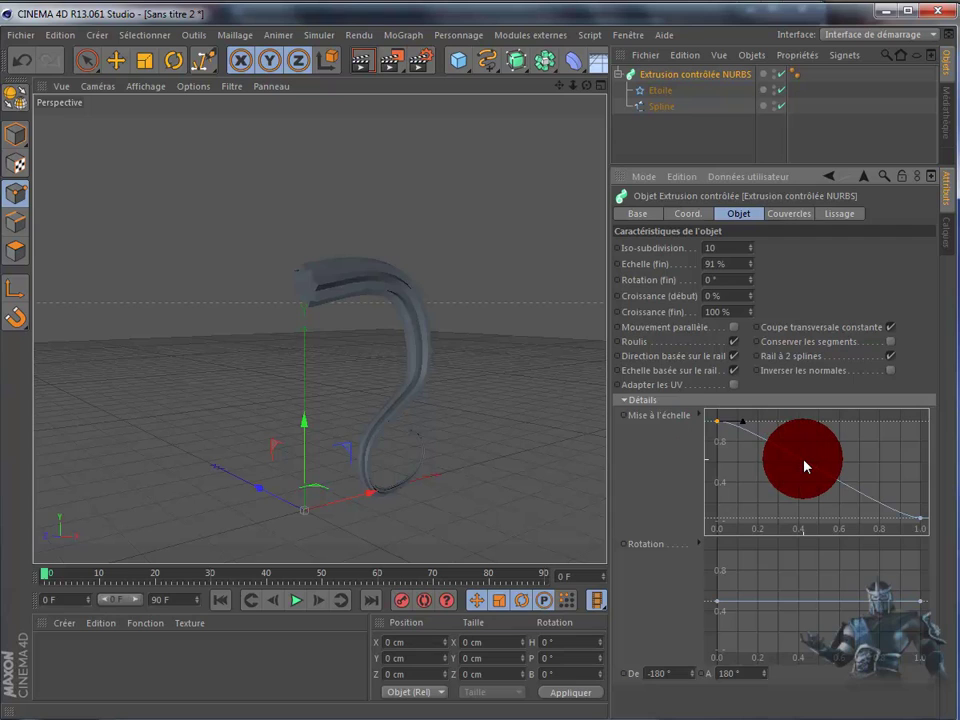
{"action": "left_click", "coordinate": [805, 463], "text": "ctrl"}
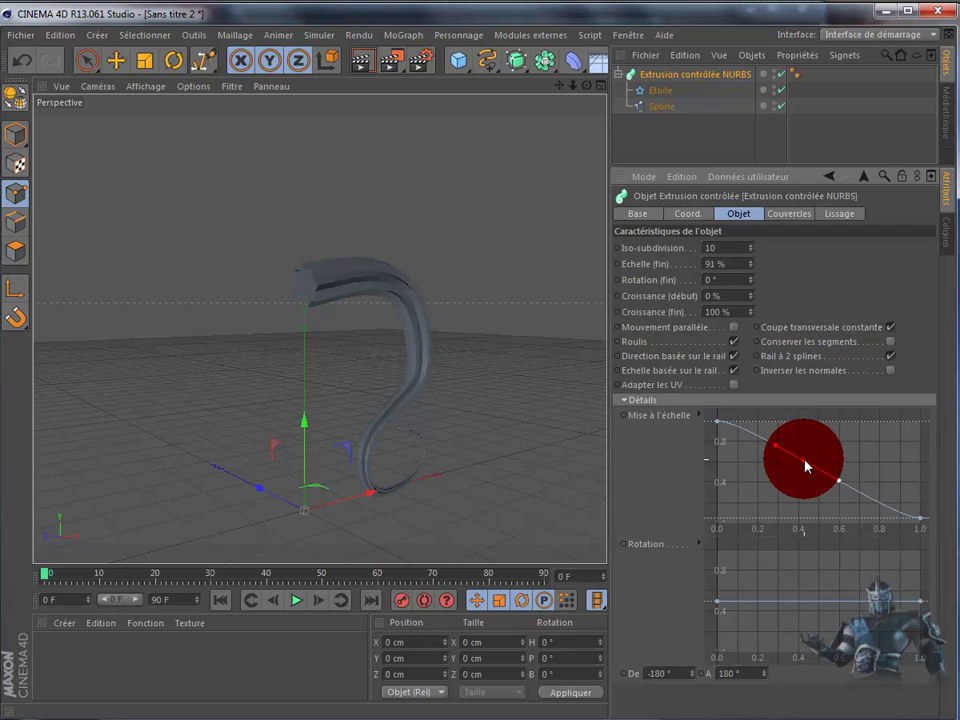
{"action": "left_click_drag", "start_coordinate": [809, 458], "coordinate": [814, 460]}
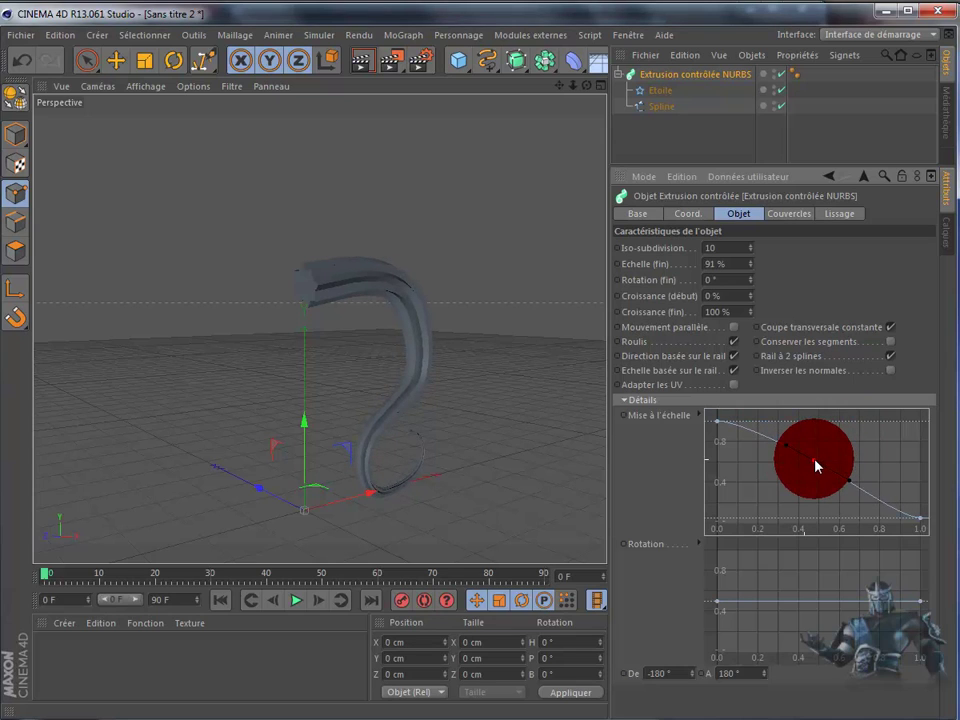
{"action": "mouse_move", "coordinate": [763, 580]}
{"action": "left_mouse_down"}
{"action": "mouse_move", "coordinate": [776, 594]}
{"action": "mouse_move", "coordinate": [743, 589]}
{"action": "mouse_move", "coordinate": [915, 612]}
{"action": "mouse_move", "coordinate": [928, 563]}
{"action": "left_mouse_up"}
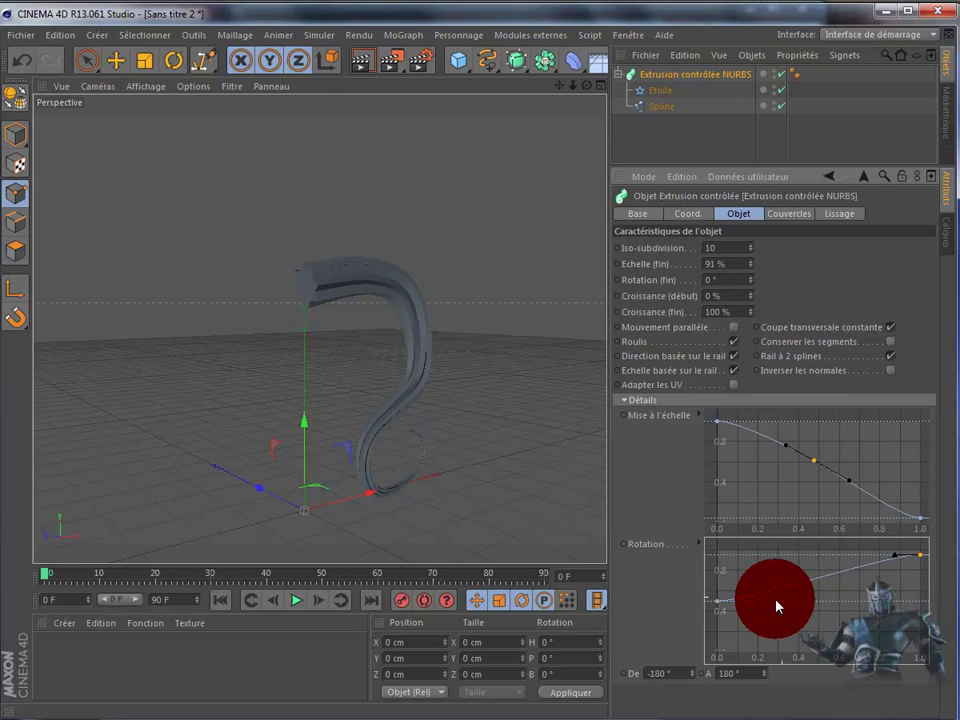
Lower the rotation curve's start point slightly, check the twist, and collapse the sweep's children.
{"action": "left_click_drag", "start_coordinate": [718, 609], "coordinate": [724, 642]}
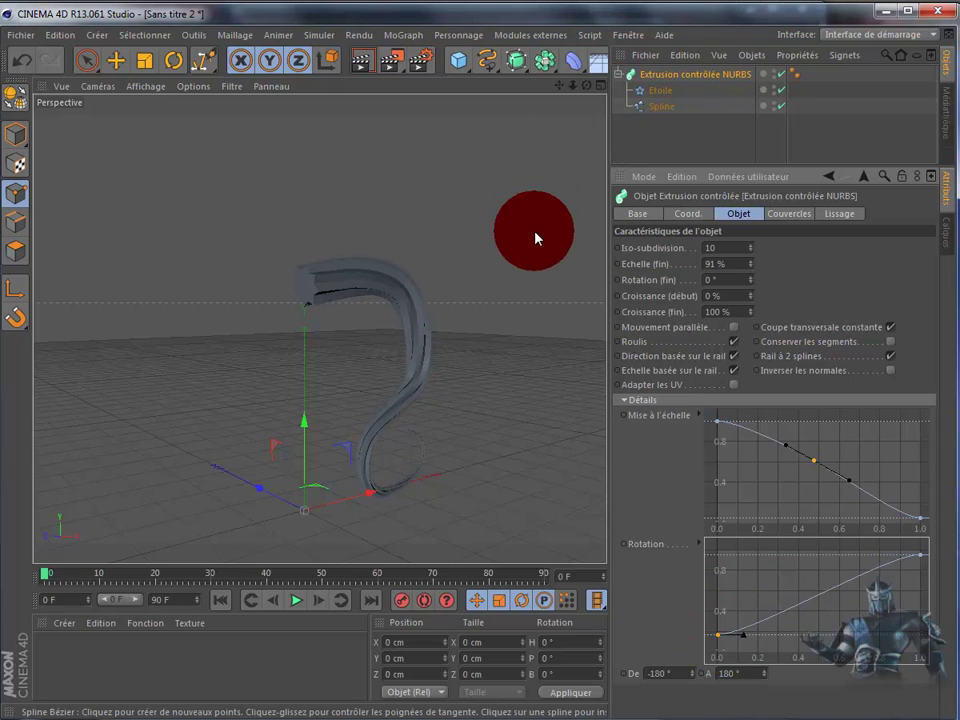
{"action": "scroll", "coordinate": [531, 257], "scroll_direction": "up", "scroll_amount": 2}
{"action": "scroll", "coordinate": [531, 257], "scroll_direction": "up", "scroll_amount": 1}
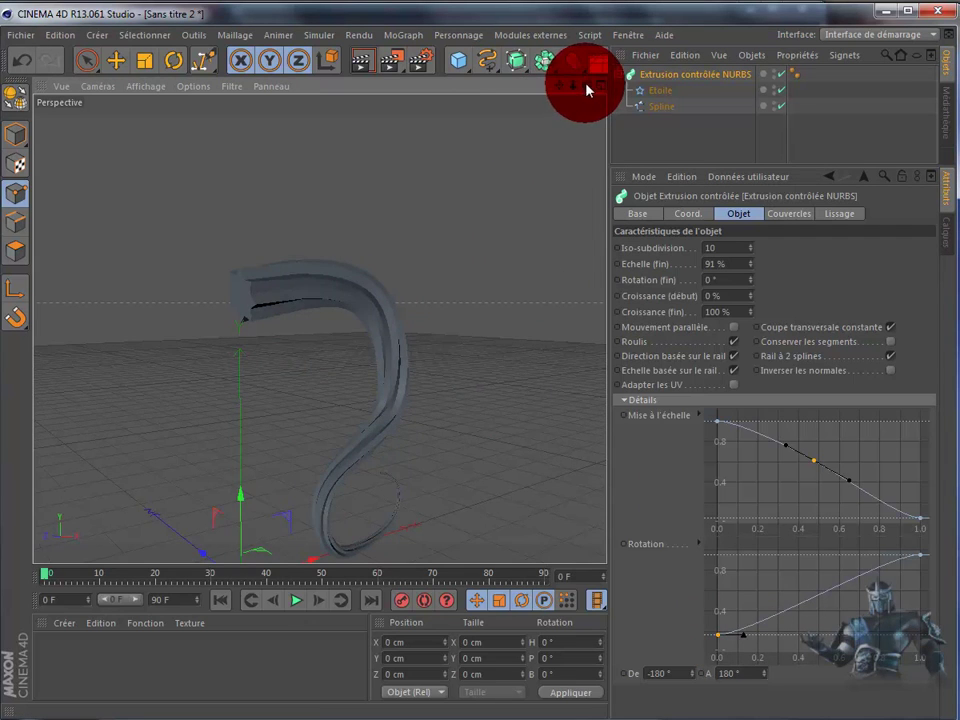
{"action": "left_click_drag", "start_coordinate": [587, 90], "coordinate": [512, 400]}
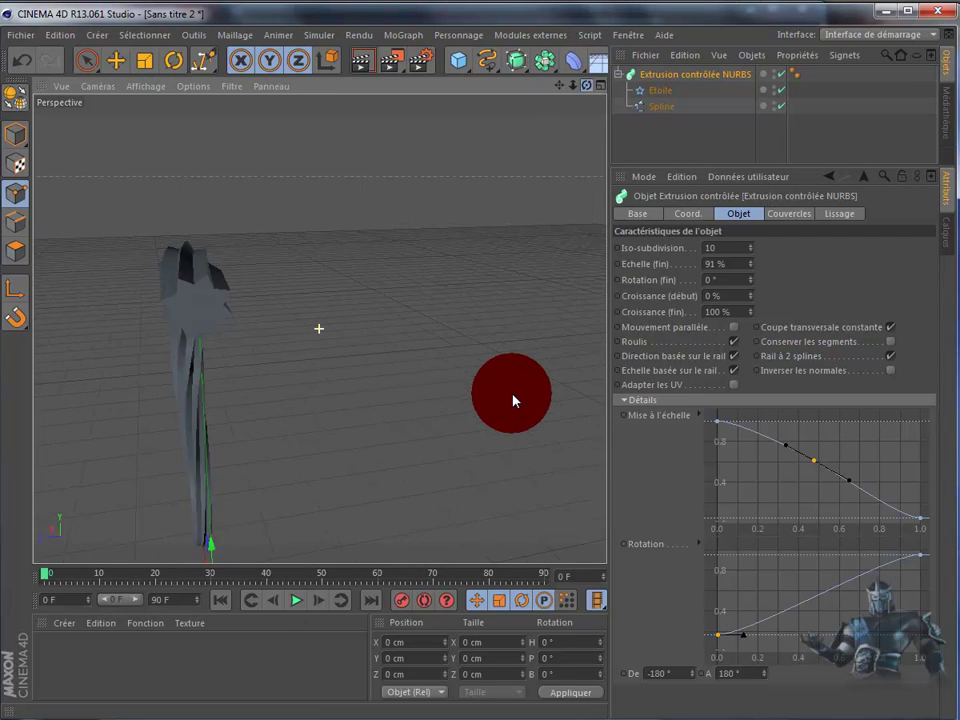
{"action": "left_click_drag", "start_coordinate": [512, 400], "coordinate": [630, 80]}
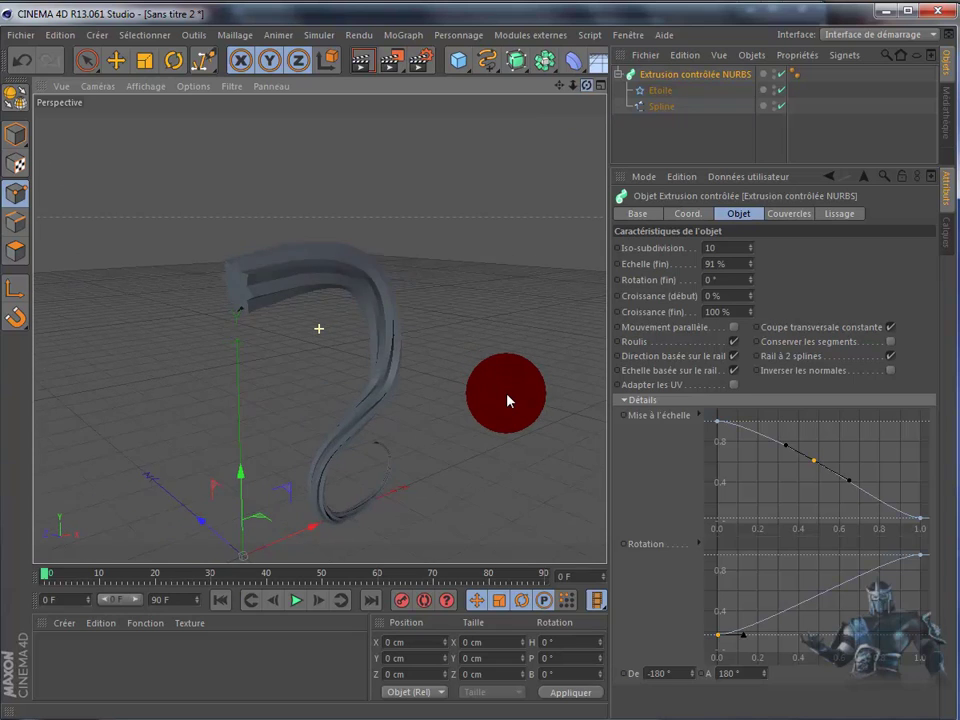
{"action": "left_click", "coordinate": [619, 74]}
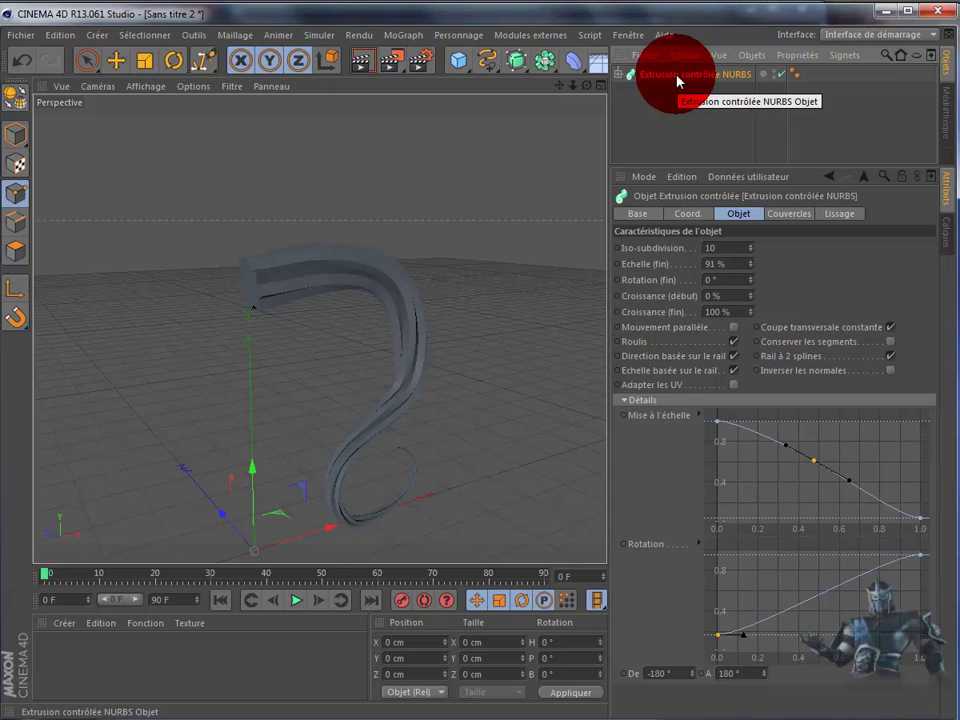
Add a Répartition array, nest the tentacle sweep inside it, and select the array.
{"action": "left_click", "coordinate": [546, 67]}
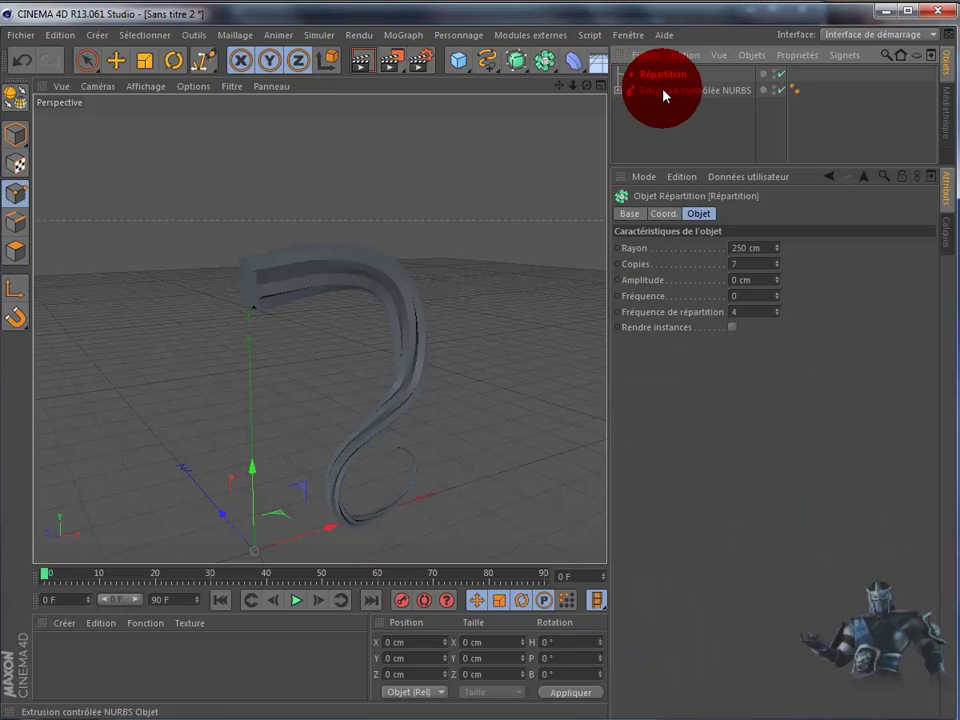
{"action": "left_click_drag", "start_coordinate": [664, 95], "coordinate": [668, 79]}
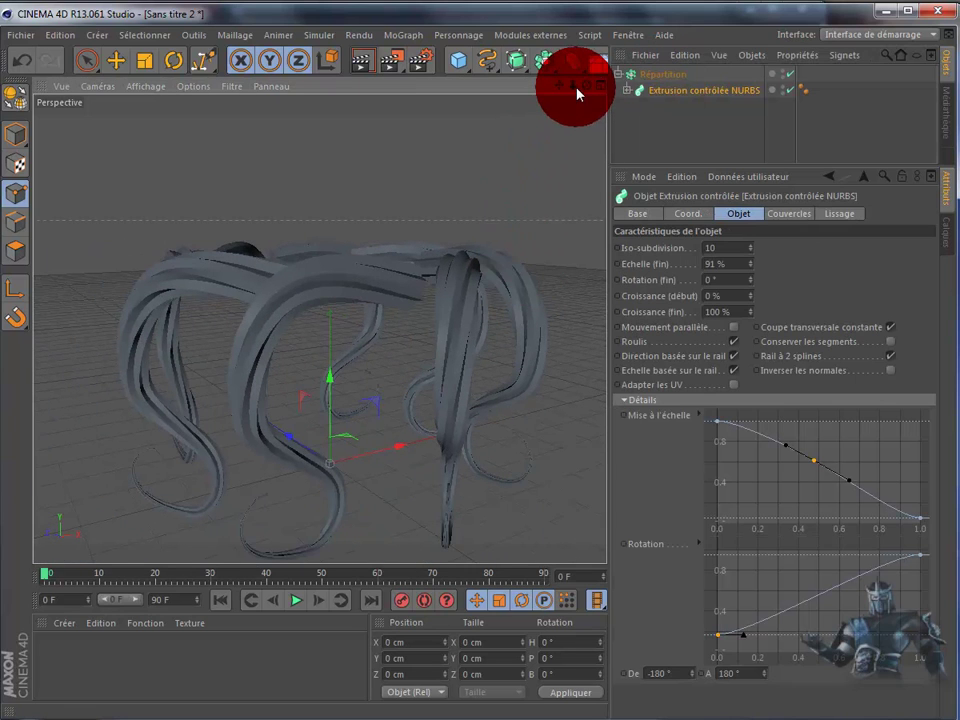
{"action": "mouse_move", "coordinate": [586, 85]}
{"action": "left_mouse_down"}
{"action": "mouse_move", "coordinate": [507, 402]}
{"action": "mouse_move", "coordinate": [254, 350]}
{"action": "left_mouse_up"}
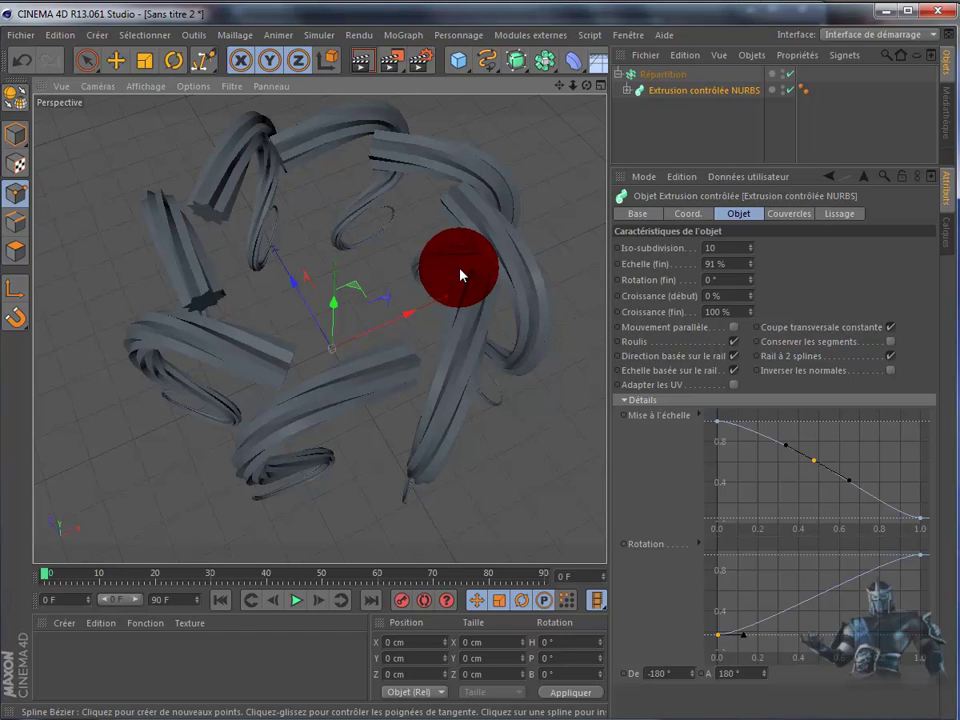
{"action": "left_click", "coordinate": [671, 77]}
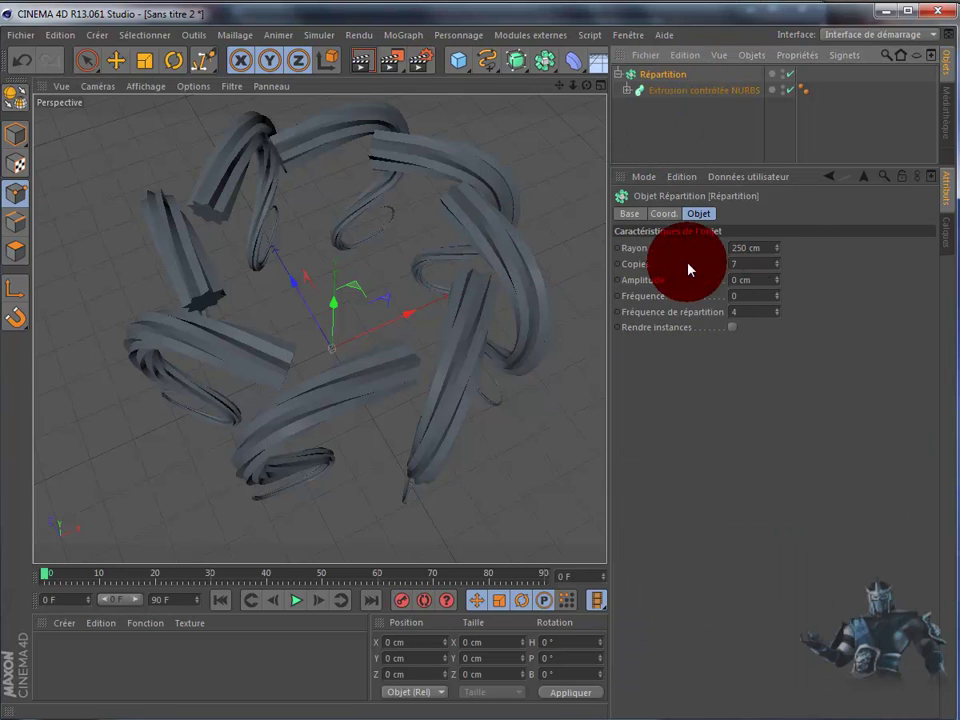
Set the Répartition radius to 0 cm and reduce copies to 4, then inspect the cluster.
{"action": "double_click", "coordinate": [740, 248]}
{"action": "type", "text": "0"}
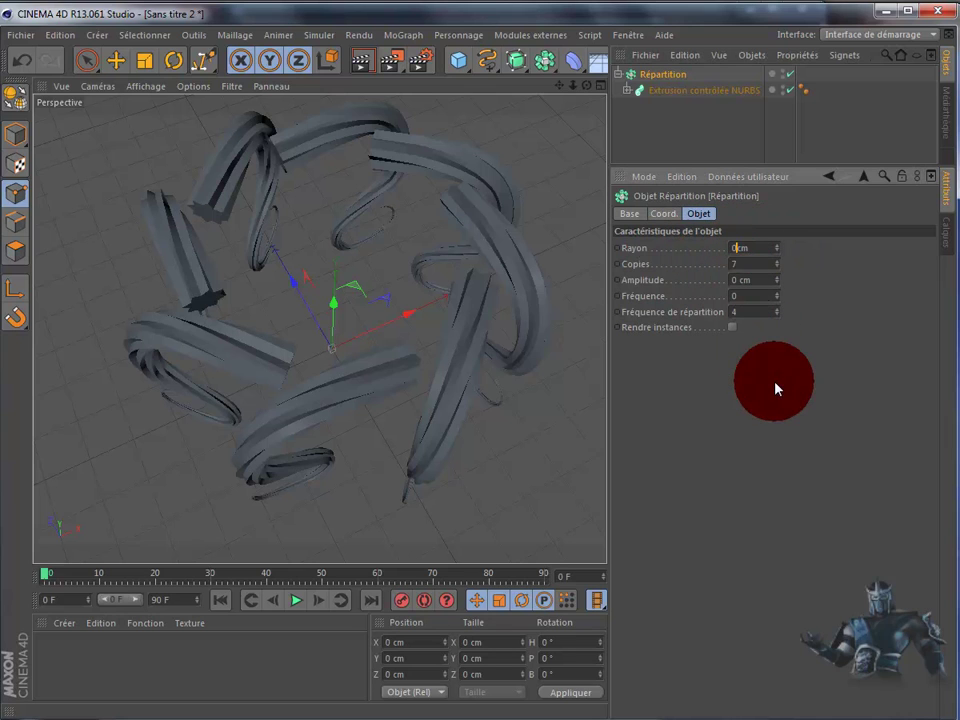
{"action": "key", "text": "Return"}
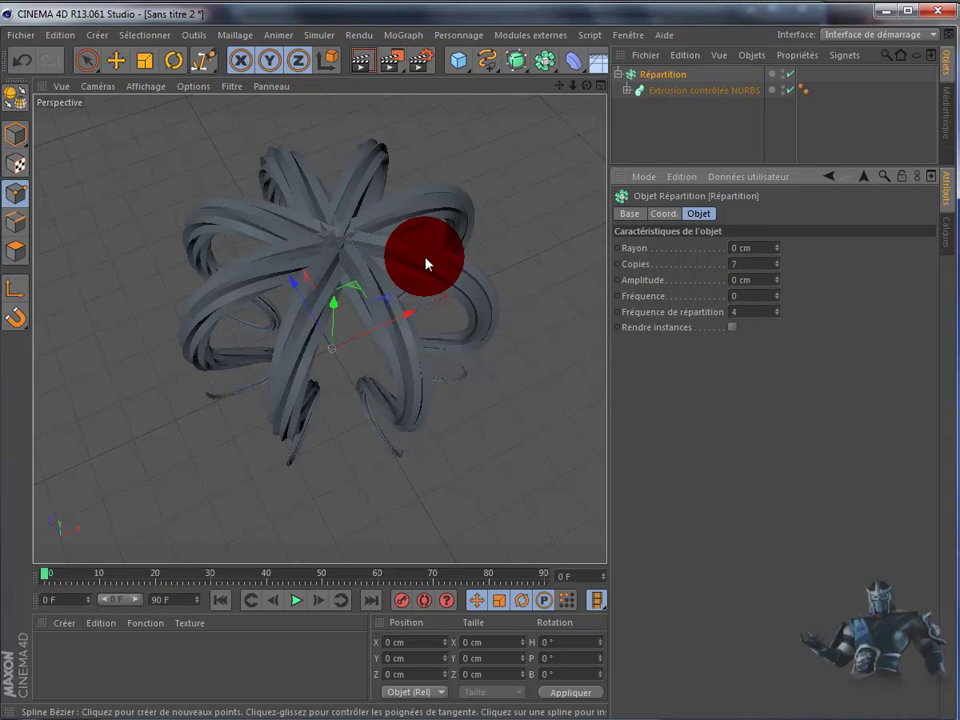
{"action": "left_click", "coordinate": [778, 268]}
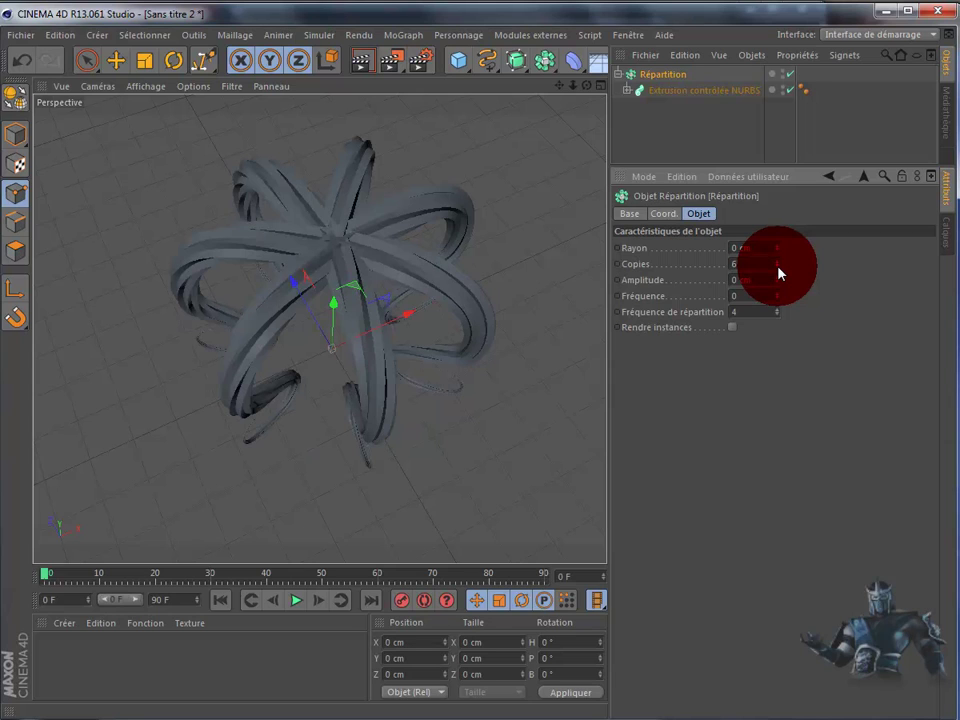
{"action": "left_click", "coordinate": [778, 268]}
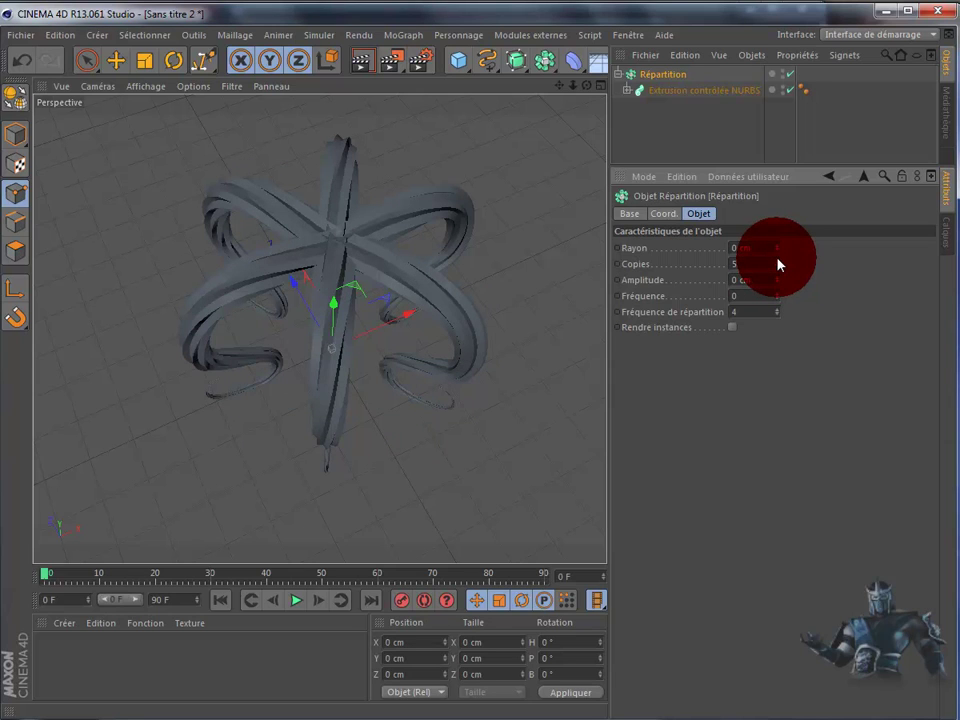
{"action": "left_click", "coordinate": [778, 268]}
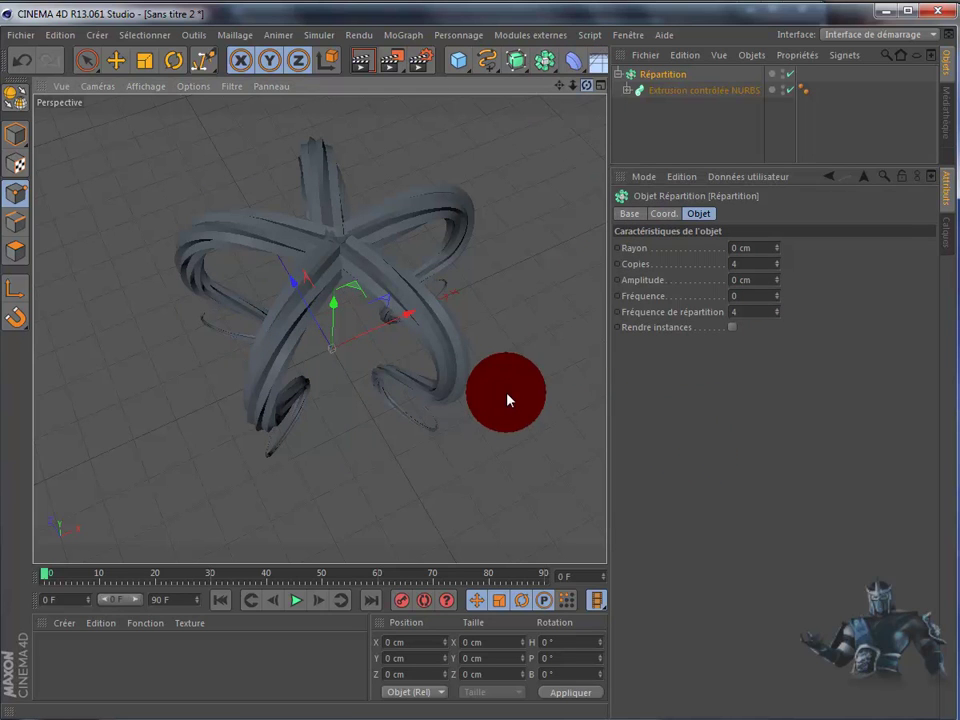
{"action": "left_click_drag", "start_coordinate": [507, 400], "coordinate": [507, 400], "text": "alt"}
{"action": "left_click_drag", "start_coordinate": [589, 86], "coordinate": [656, 79]}
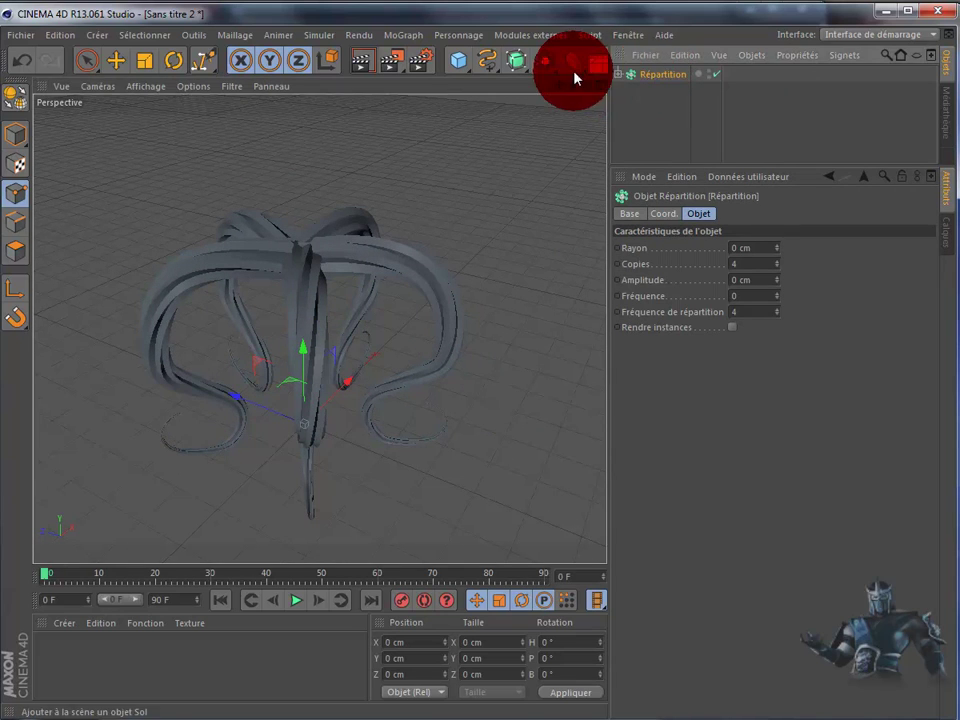
Wrap the Répartition array in a Hyper NURBS with viewport subdivision raised to 4.
{"action": "left_click", "coordinate": [519, 66]}
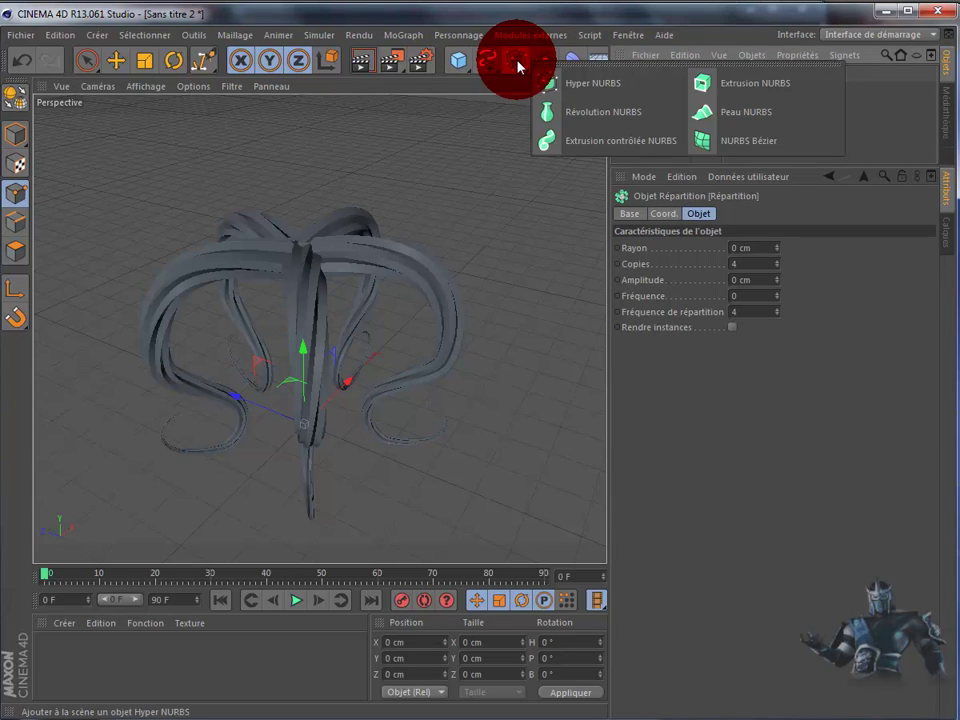
{"action": "left_click", "coordinate": [594, 85]}
{"action": "left_click_drag", "start_coordinate": [664, 91], "coordinate": [663, 80]}
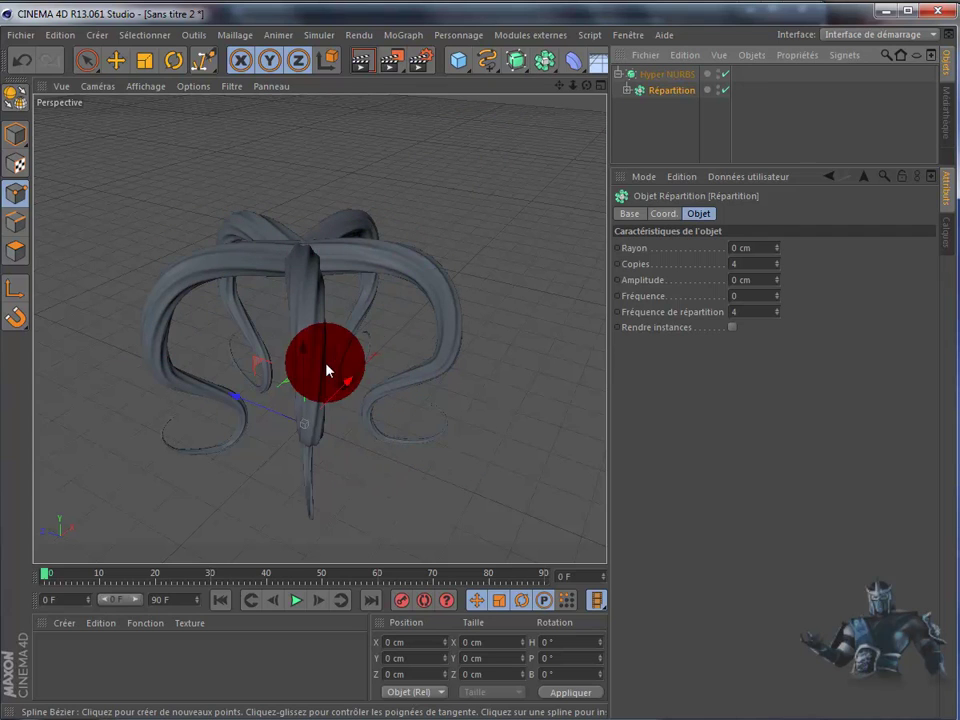
{"action": "left_click", "coordinate": [665, 77]}
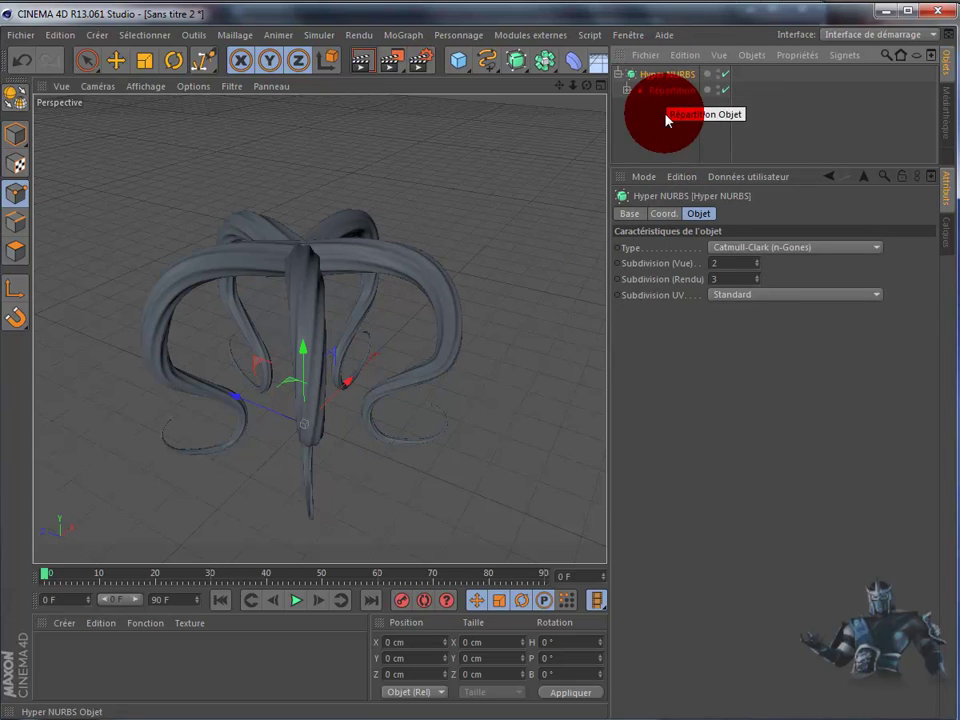
{"action": "left_click", "coordinate": [758, 264]}
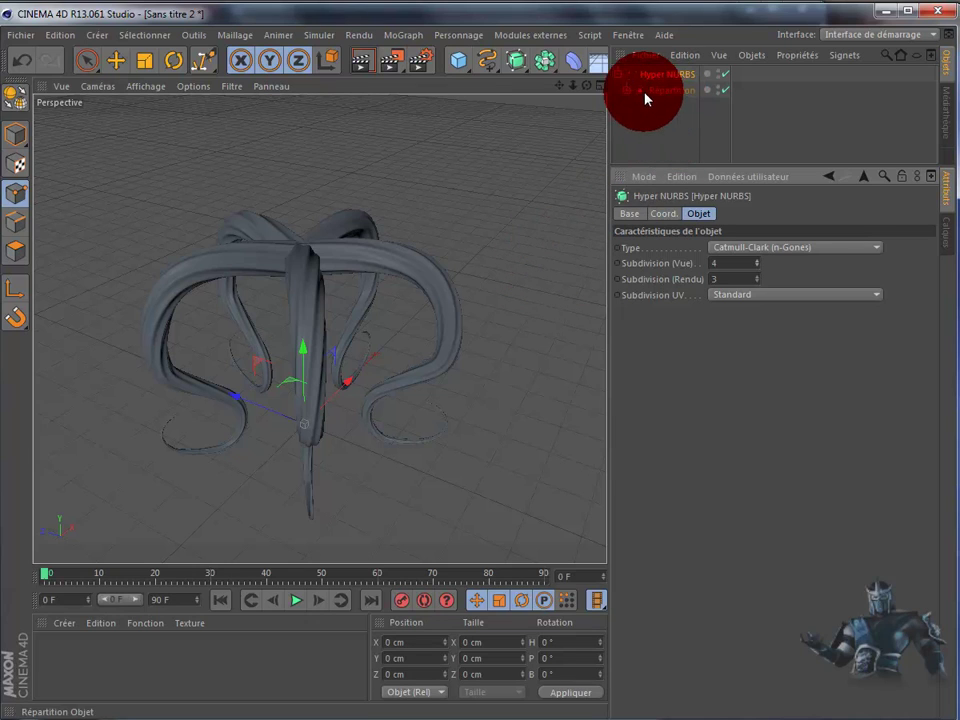
{"action": "left_click", "coordinate": [618, 75]}
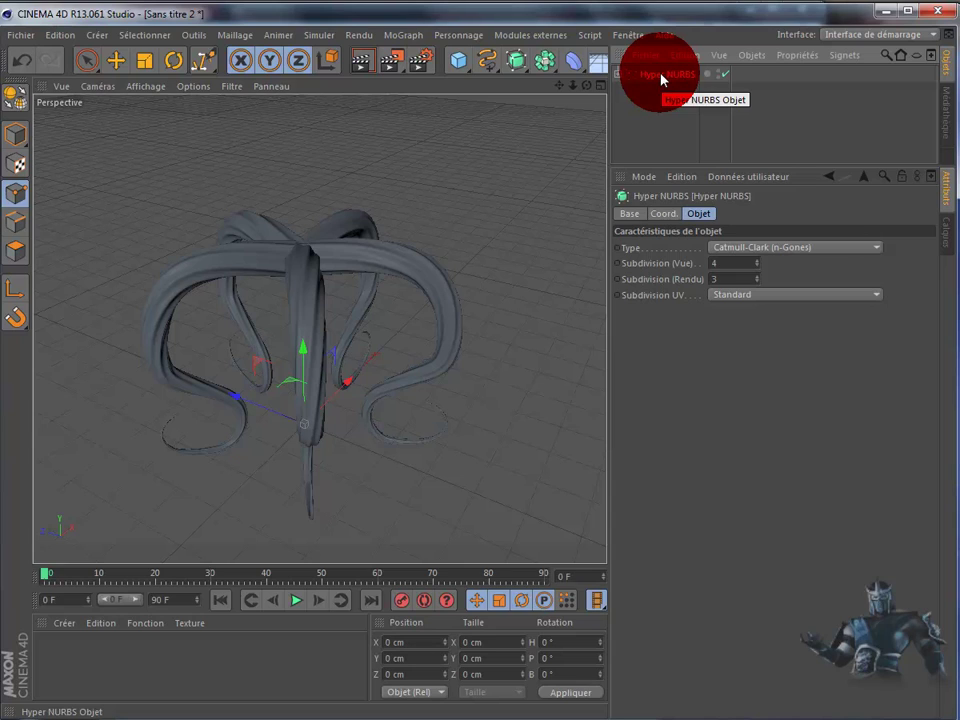
Group the Hyper NURBS into a Neutre null with Alt+G and check the hierarchy.
{"action": "key", "text": "alt+g"}
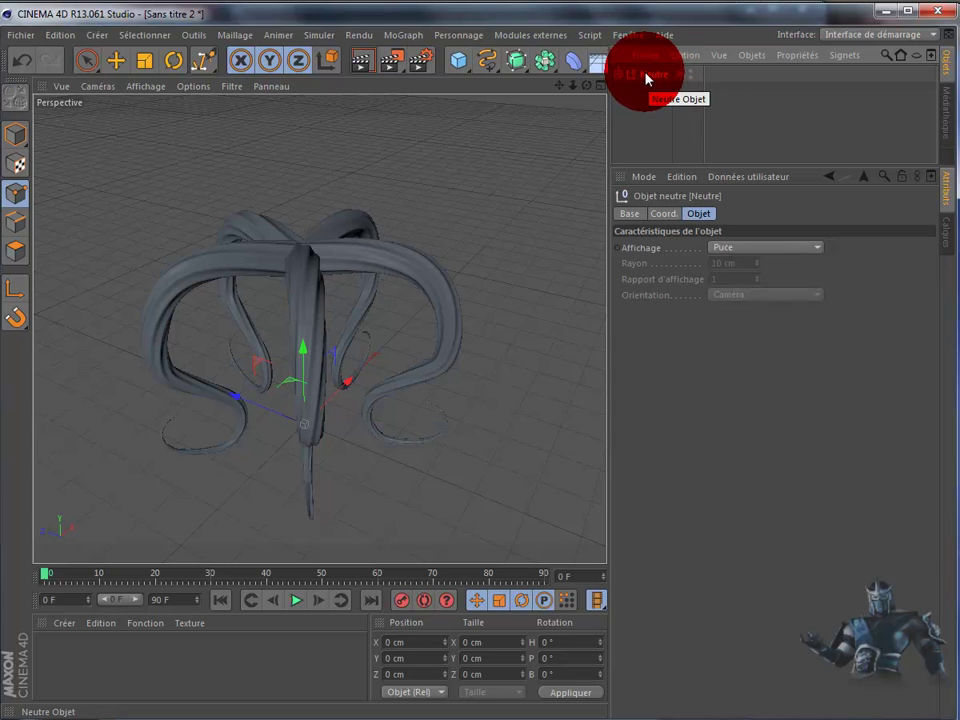
{"action": "left_click", "coordinate": [619, 74]}
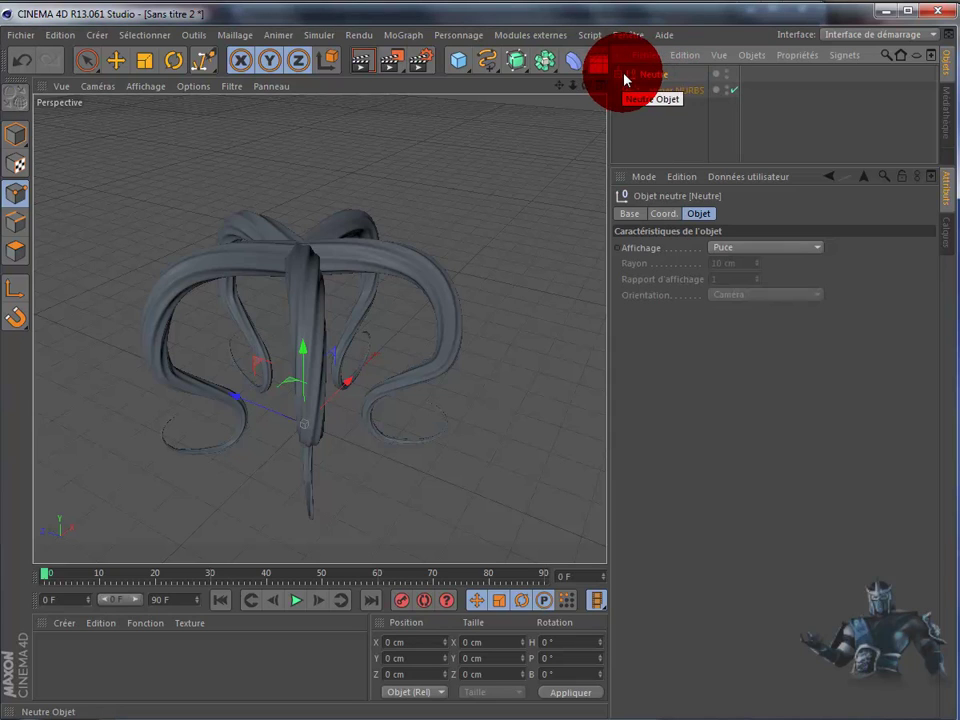
{"action": "left_click", "coordinate": [627, 90]}
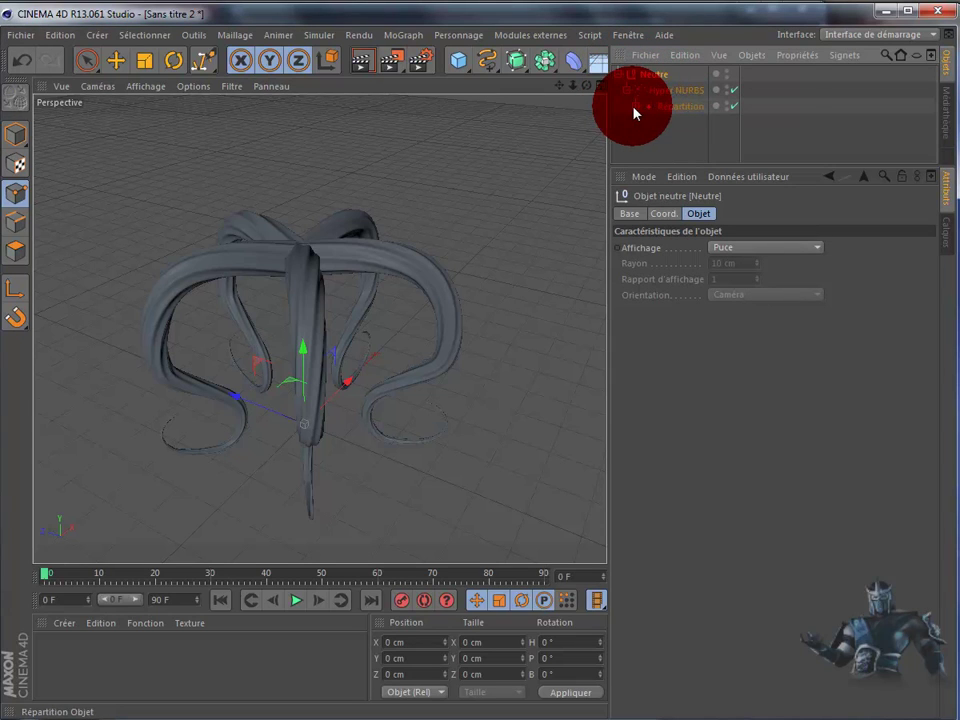
{"action": "left_click", "coordinate": [635, 107]}
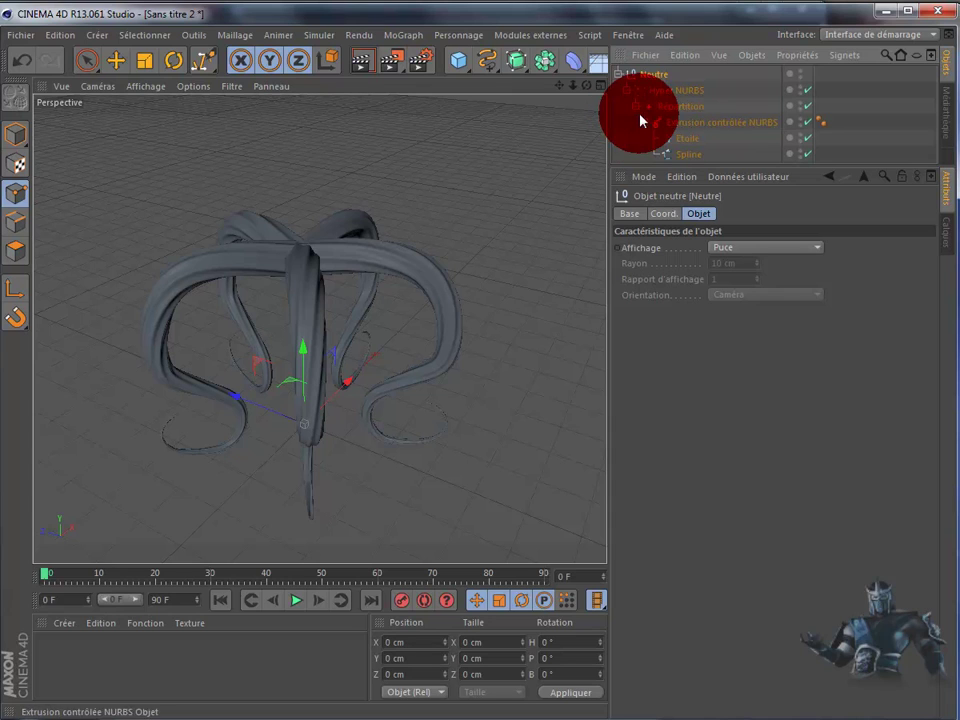
{"action": "left_click", "coordinate": [619, 75]}
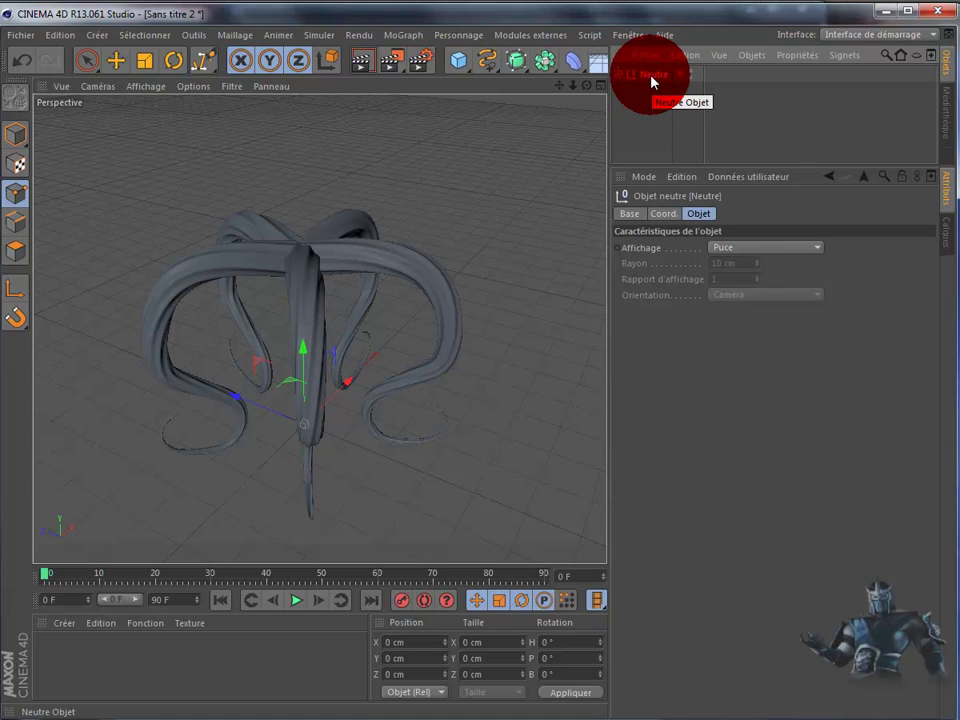
Add a Formule deformer to the scene from the deformers list.
{"action": "left_click", "coordinate": [580, 68]}
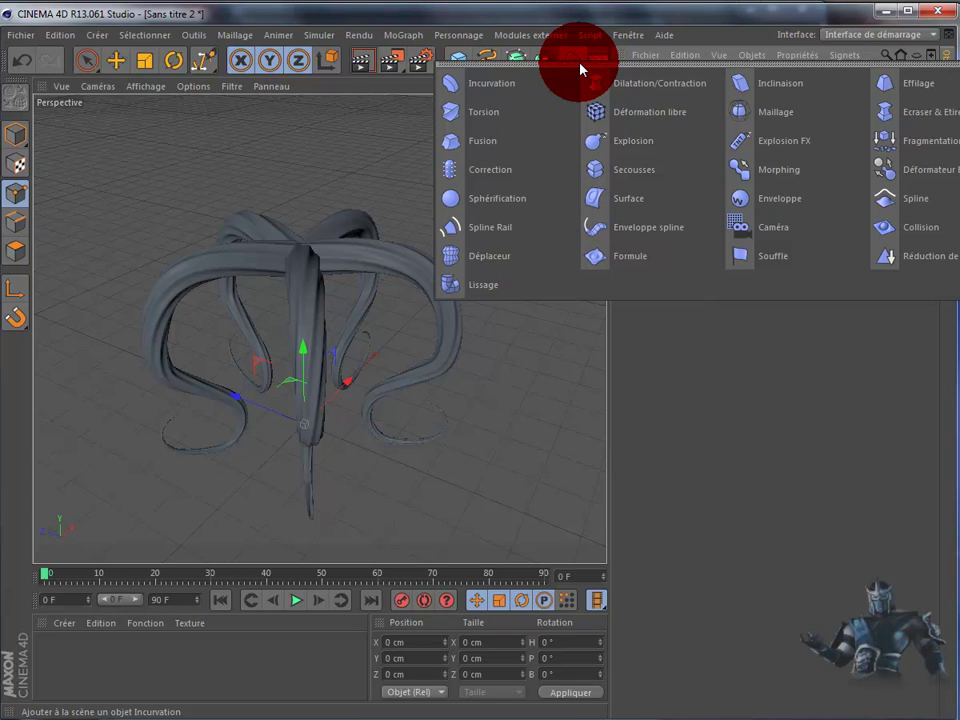
{"action": "left_click_drag", "start_coordinate": [580, 68], "coordinate": [617, 262]}
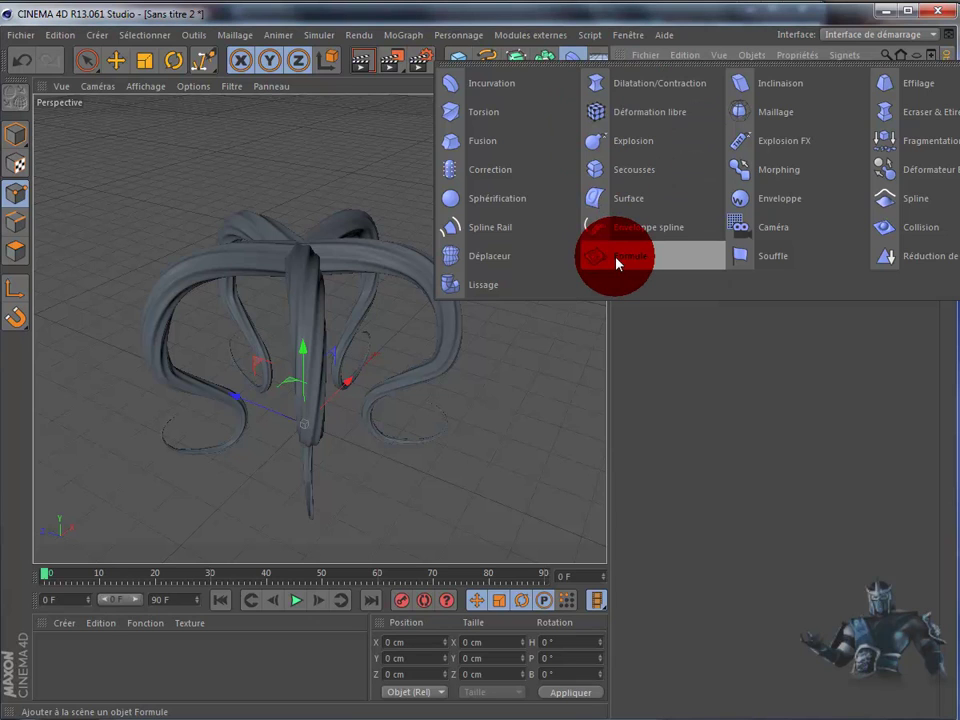
{"action": "left_click", "coordinate": [617, 262]}
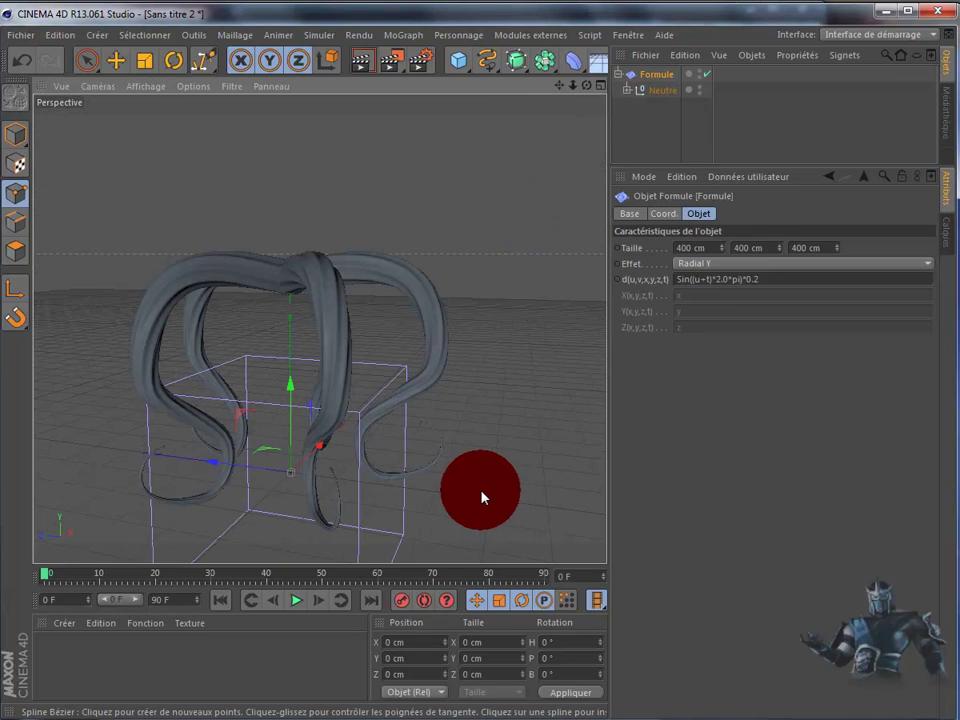
Preview the animation, rewind, and move the Formule deformer into the Neutre null.
{"action": "left_click", "coordinate": [295, 606]}
{"action": "left_click", "coordinate": [295, 606]}
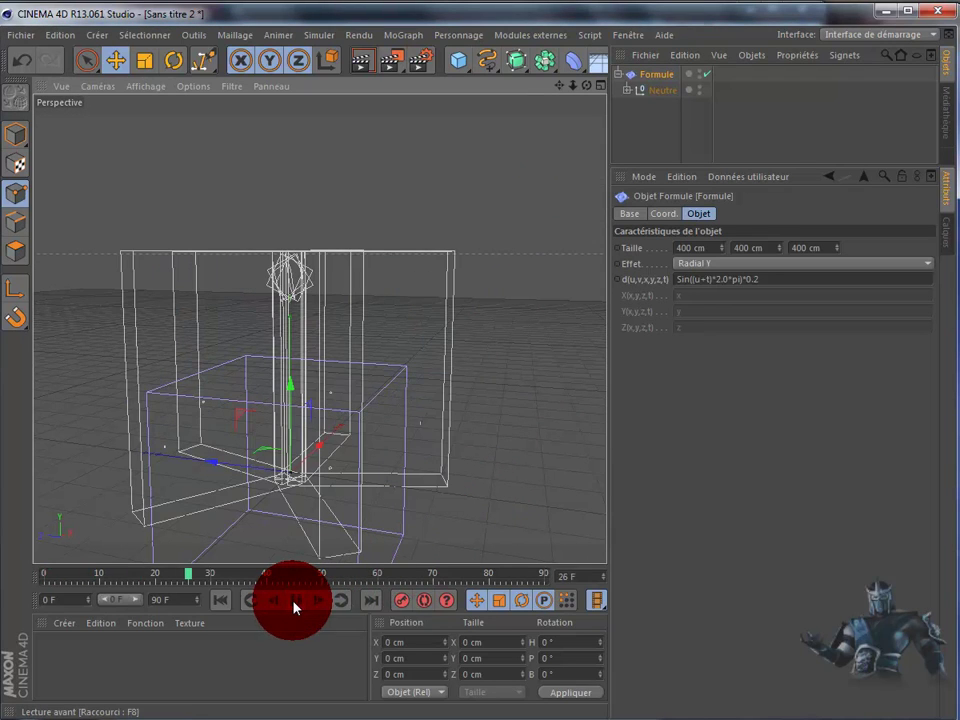
{"action": "left_click", "coordinate": [220, 600]}
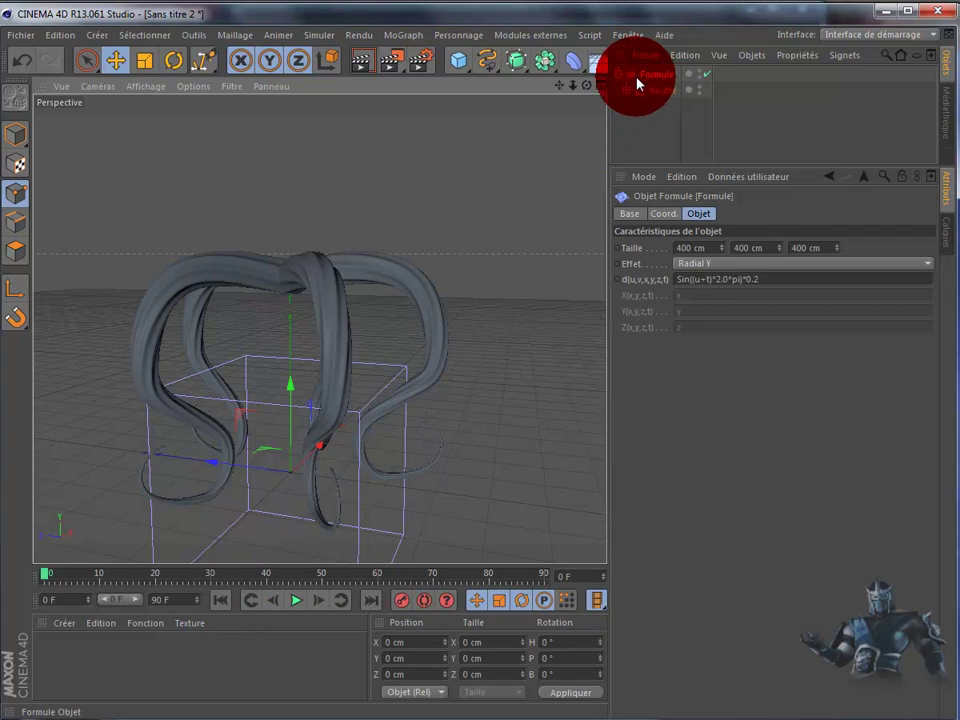
{"action": "left_click", "coordinate": [657, 91]}
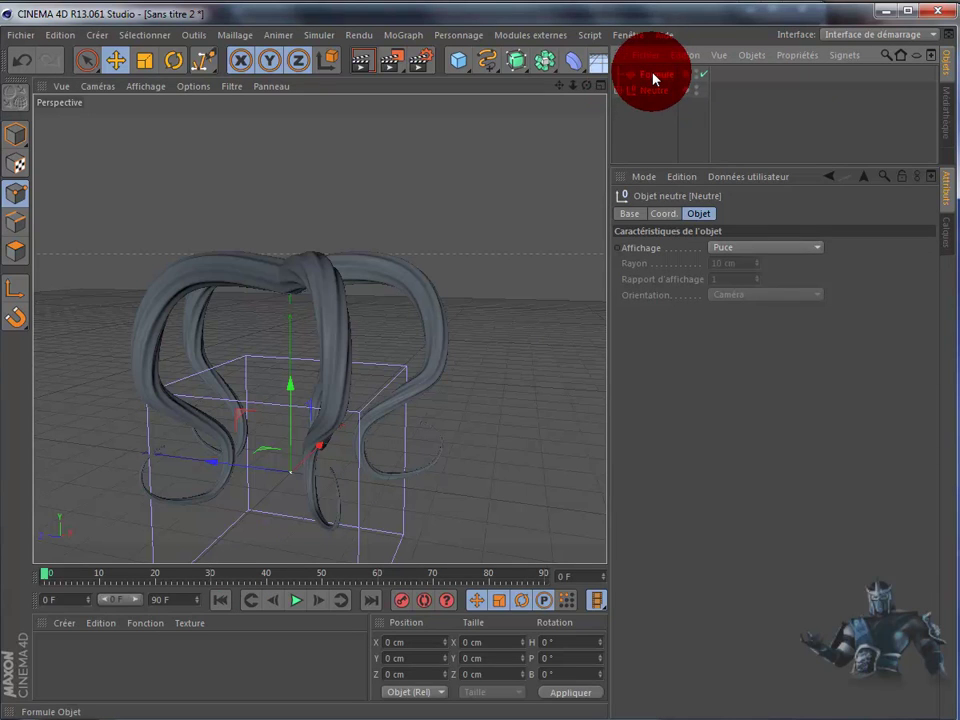
{"action": "left_click_drag", "start_coordinate": [648, 73], "coordinate": [653, 95]}
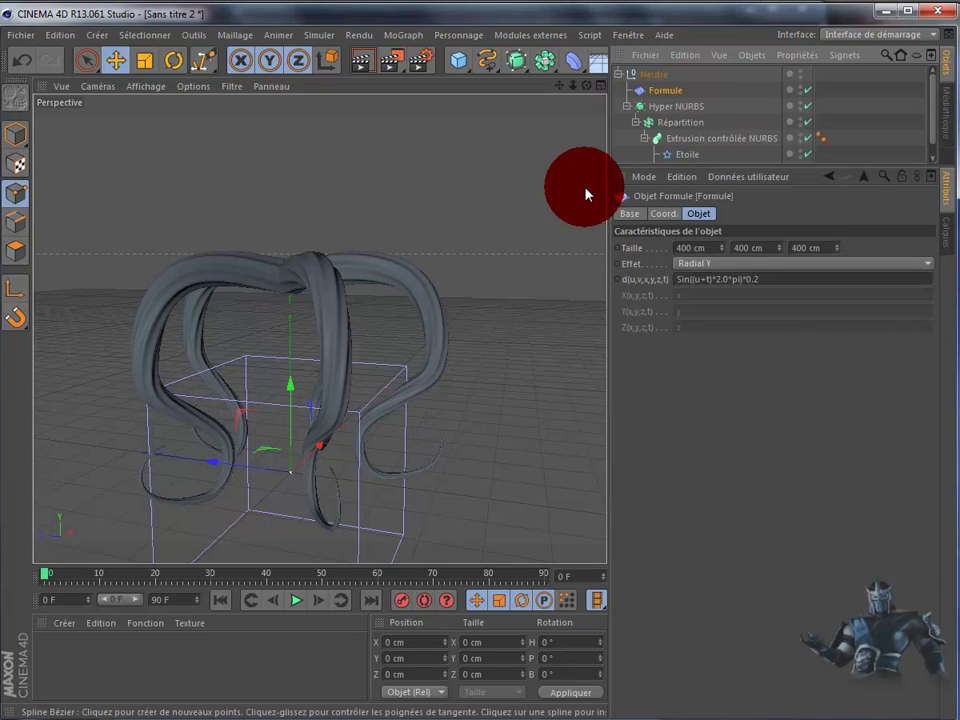
Play back the animation to check the wriggling tentacles.
{"action": "left_click", "coordinate": [296, 604]}
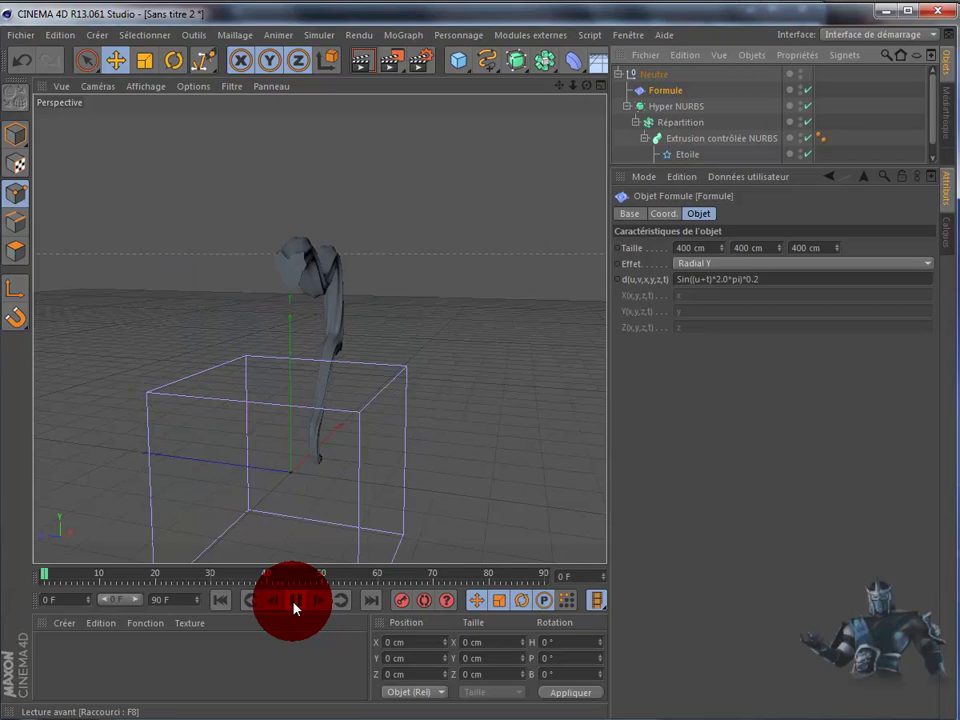
{"action": "left_click", "coordinate": [296, 602]}
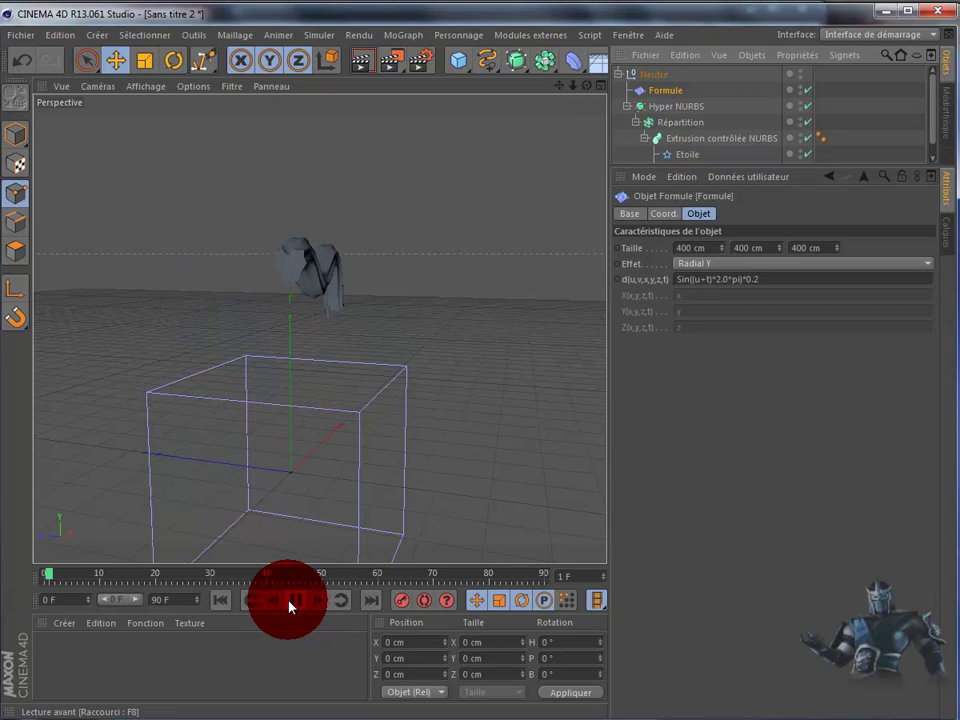
{"action": "left_click", "coordinate": [221, 601]}
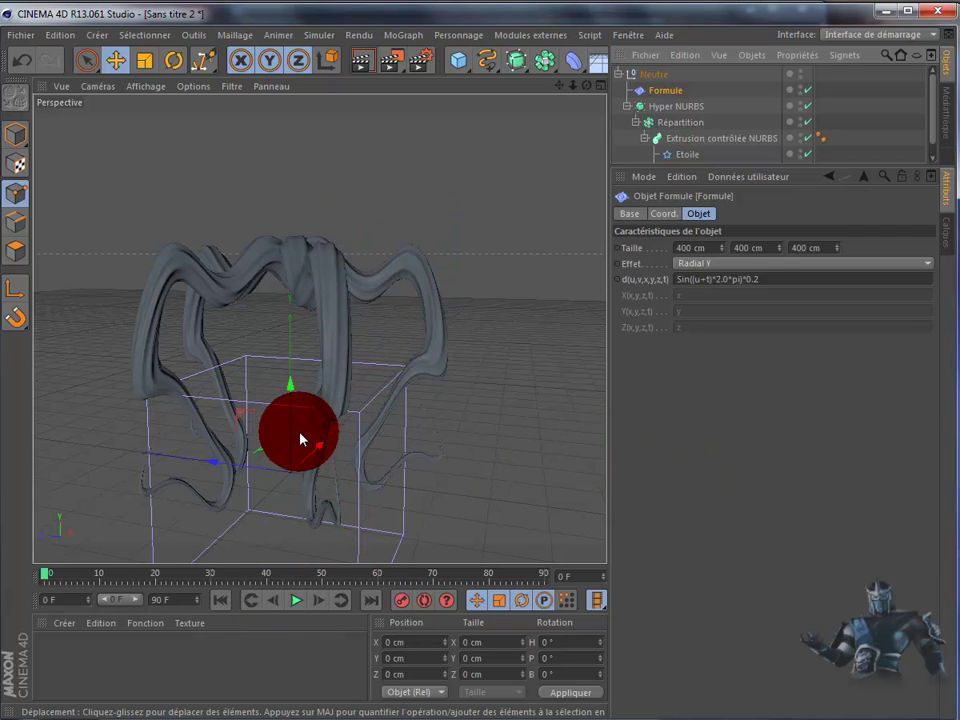
{"action": "left_click", "coordinate": [295, 601]}
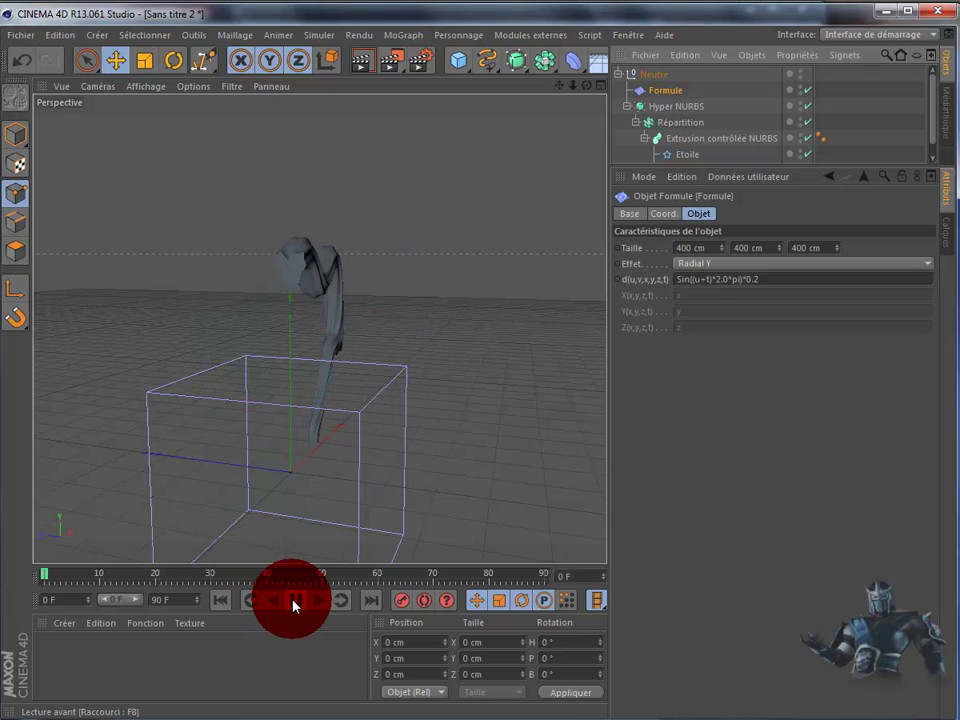
{"action": "left_click", "coordinate": [220, 600]}
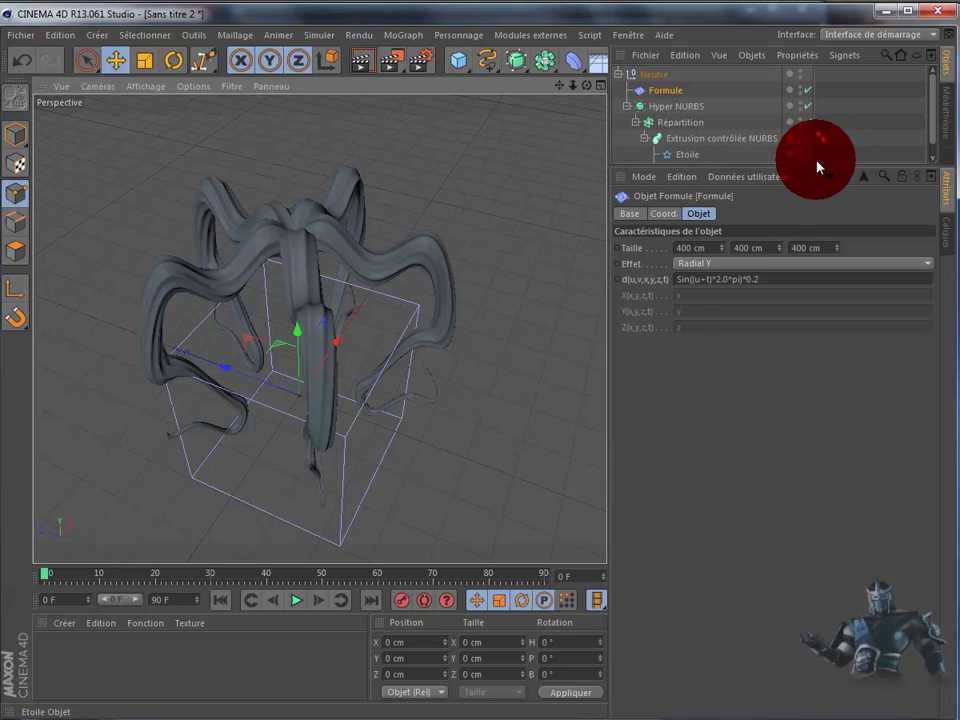
Enlarge the Object Manager to reveal the Spline and show the Etoile profile's settings.
{"action": "left_click_drag", "start_coordinate": [817, 167], "coordinate": [800, 258]}
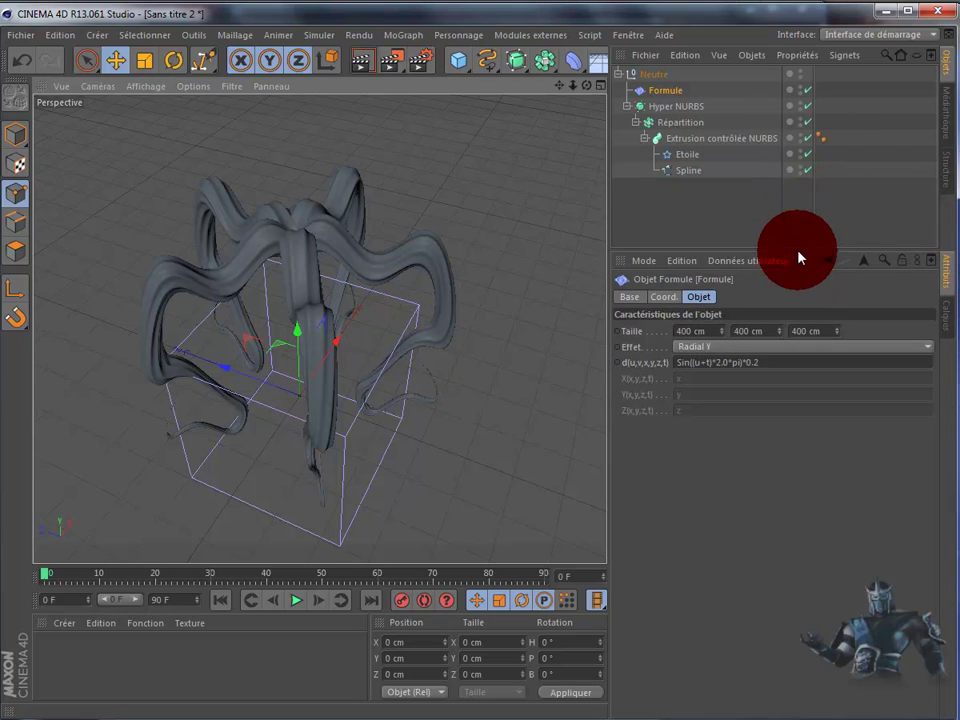
{"action": "left_click", "coordinate": [686, 156]}
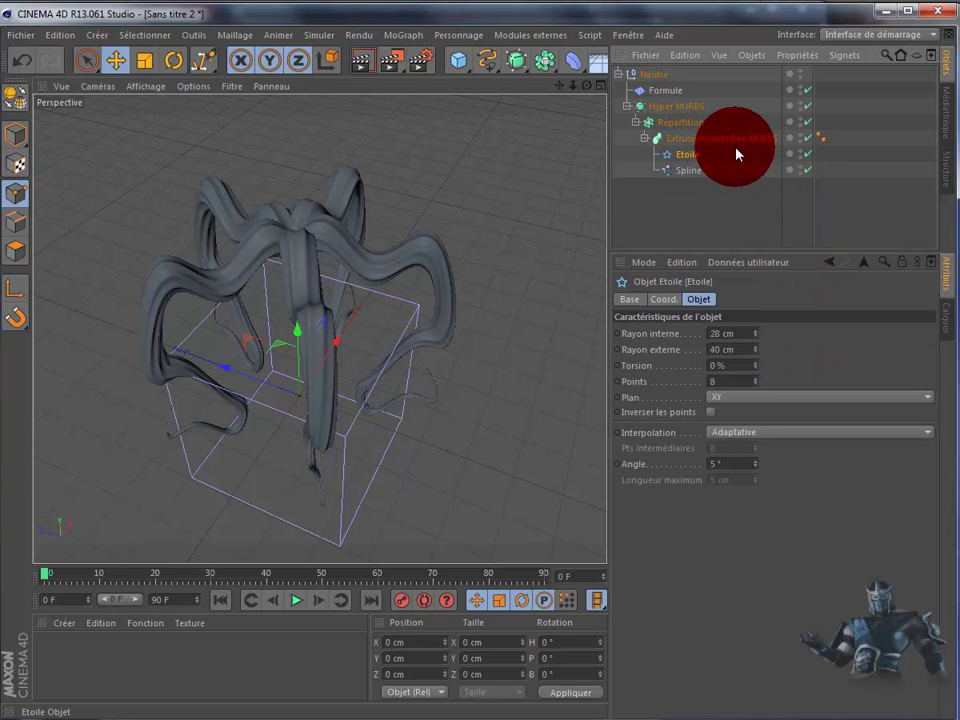
{"action": "key", "text": "Delete"}
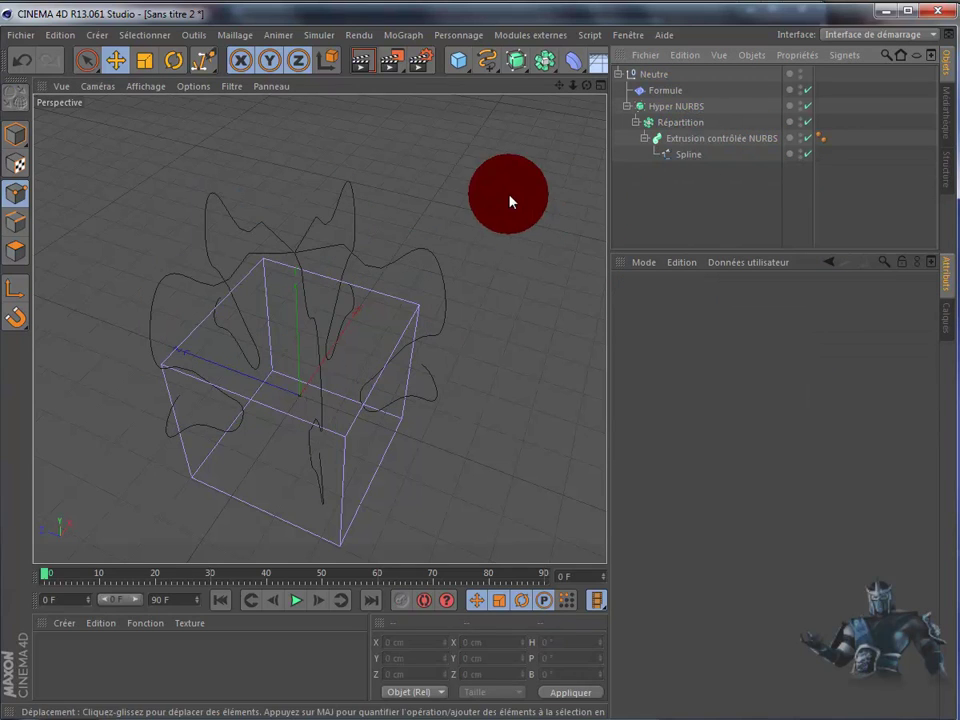
{"action": "left_click", "coordinate": [491, 67]}
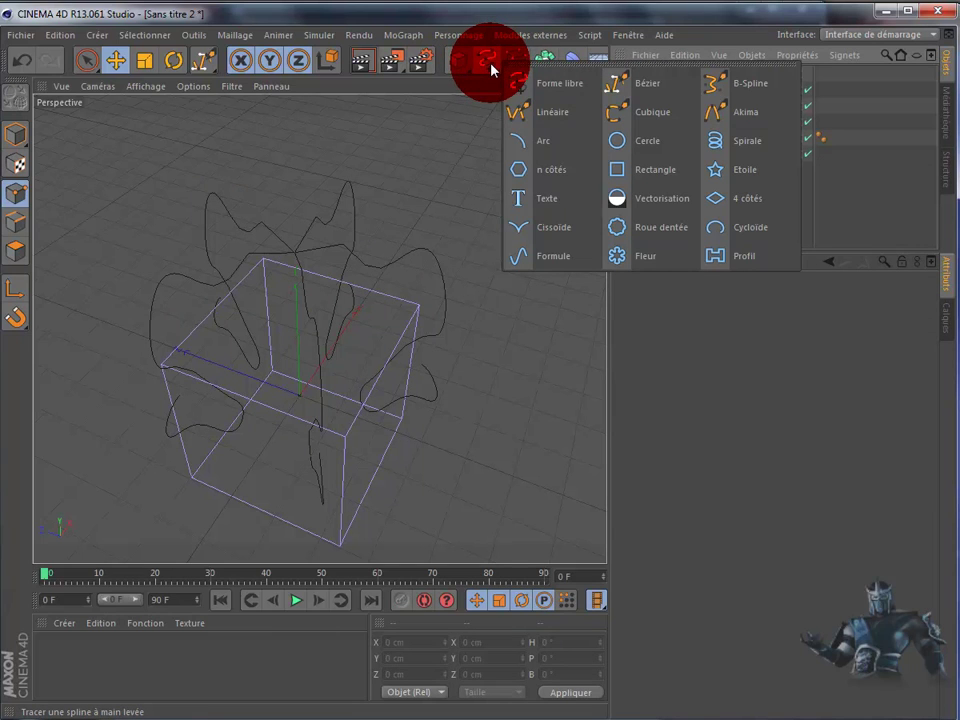
{"action": "left_click", "coordinate": [639, 143]}
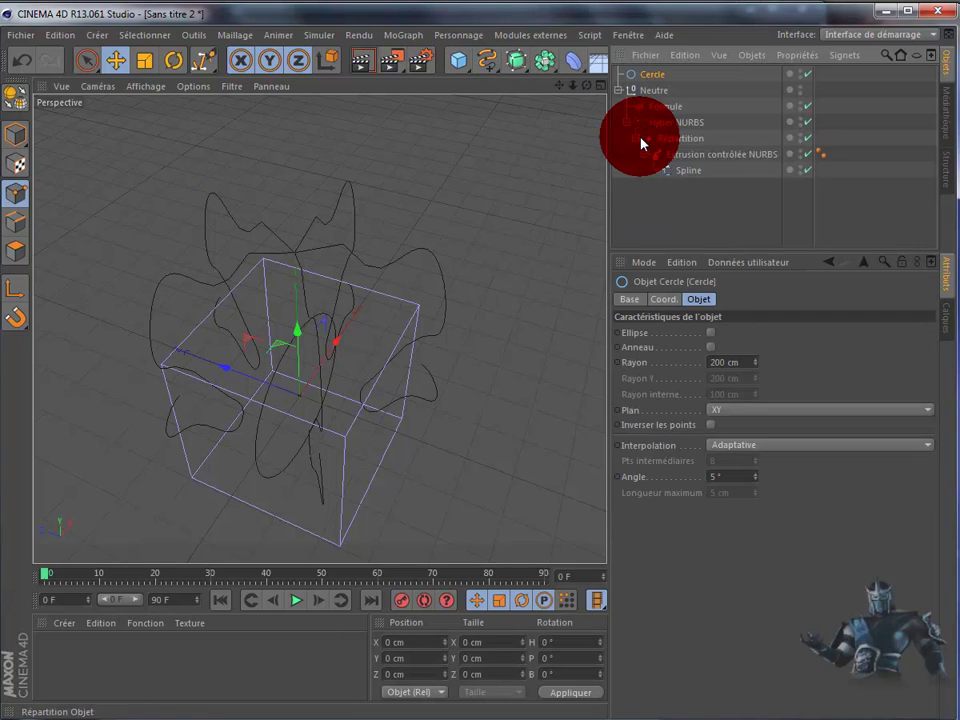
{"action": "left_click_drag", "start_coordinate": [660, 79], "coordinate": [680, 158]}
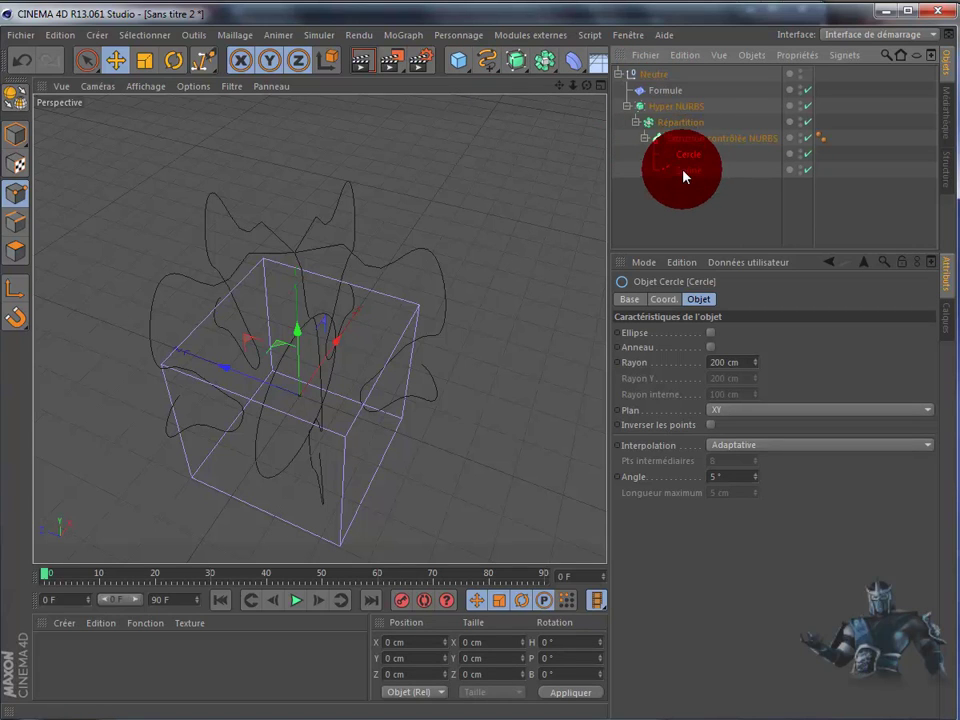
{"action": "left_click_drag", "start_coordinate": [687, 183], "coordinate": [687, 183]}
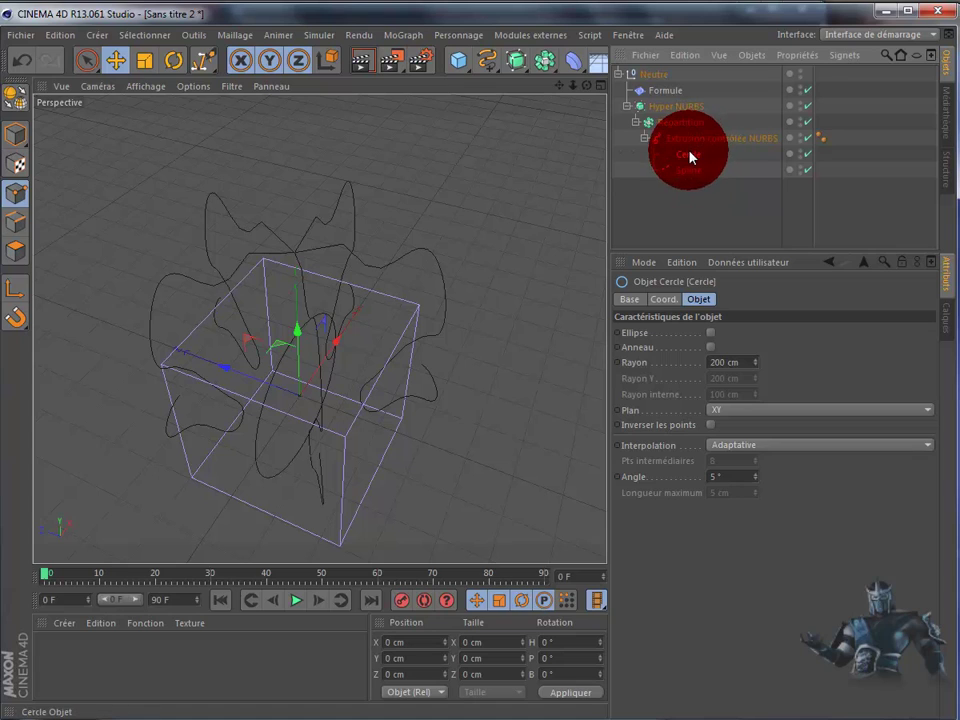
{"action": "key", "text": "ctrl+z"}
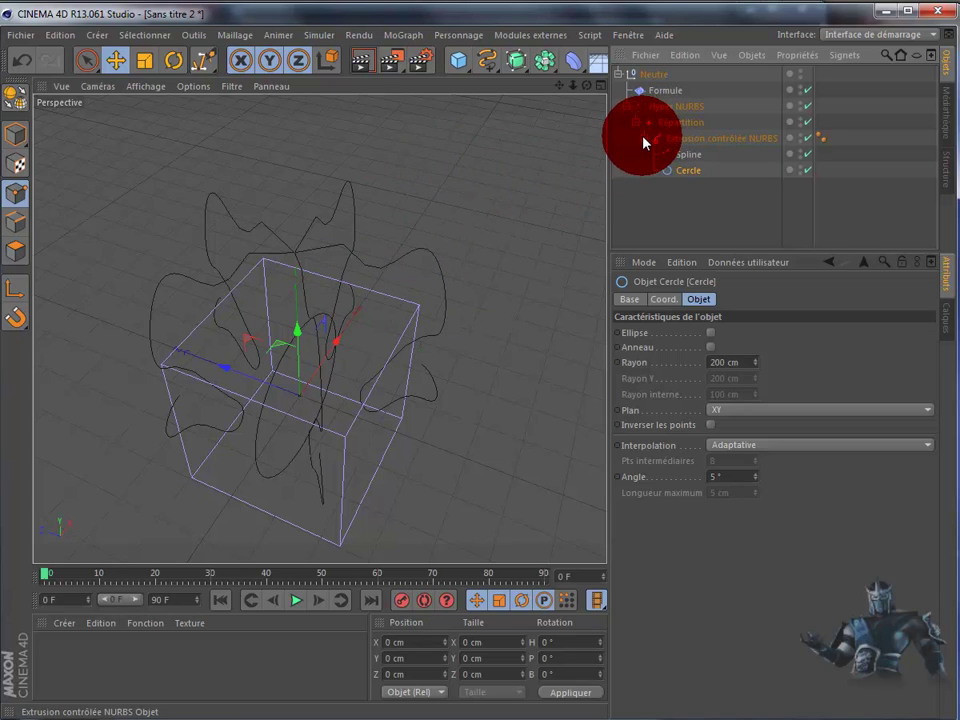
{"action": "left_click", "coordinate": [20, 65]}
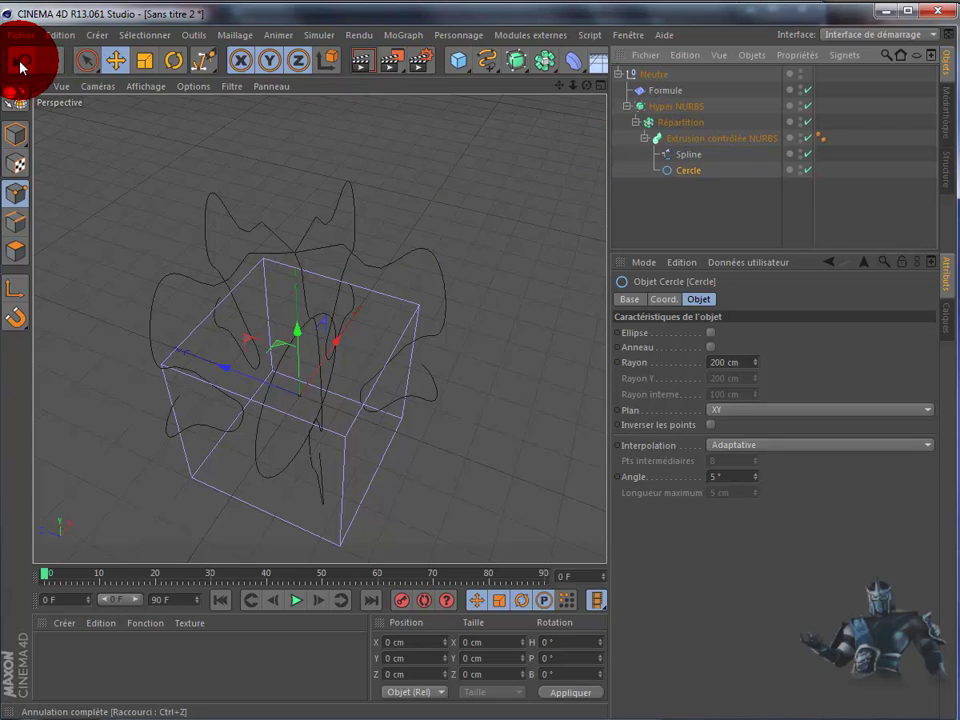
{"action": "left_click", "coordinate": [20, 65]}
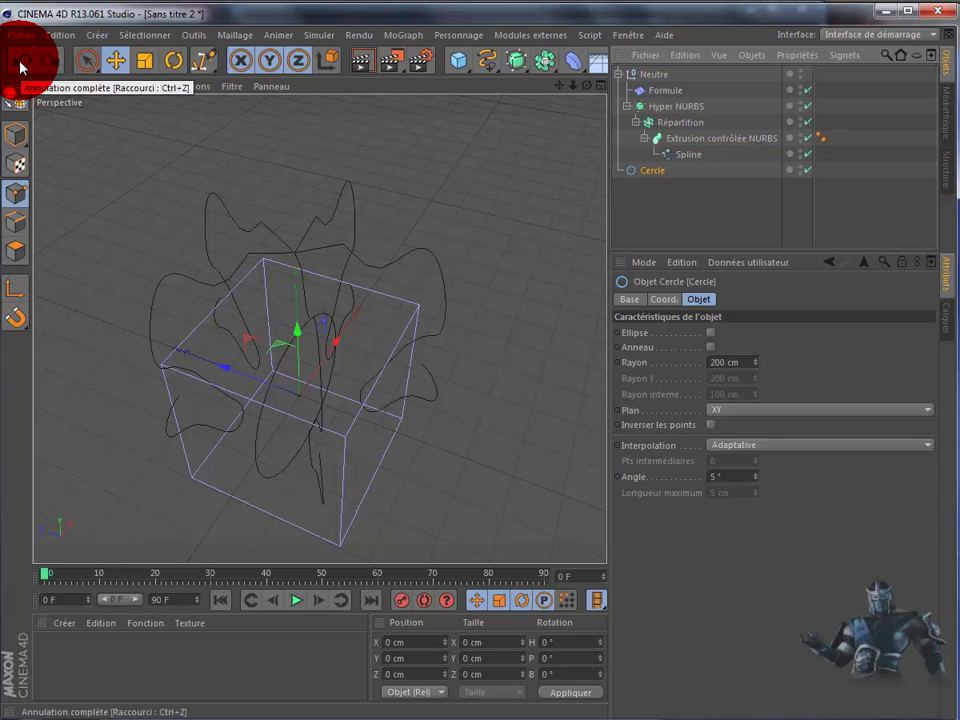
{"action": "left_click", "coordinate": [20, 65]}
{"action": "left_click", "coordinate": [20, 65]}
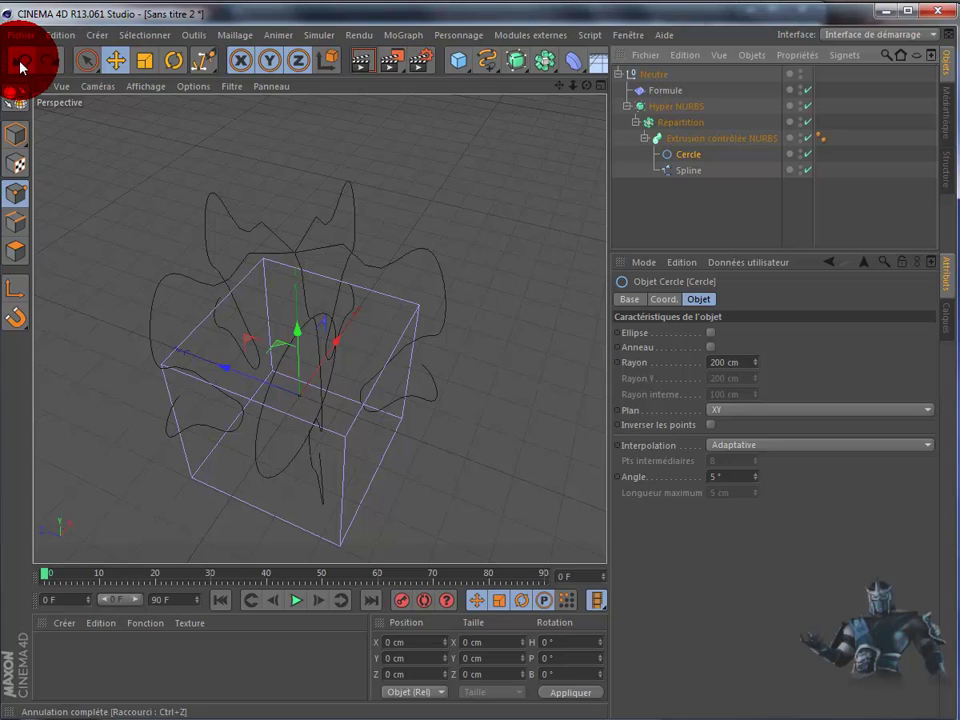
{"action": "left_click", "coordinate": [20, 65]}
{"action": "left_click", "coordinate": [20, 65]}
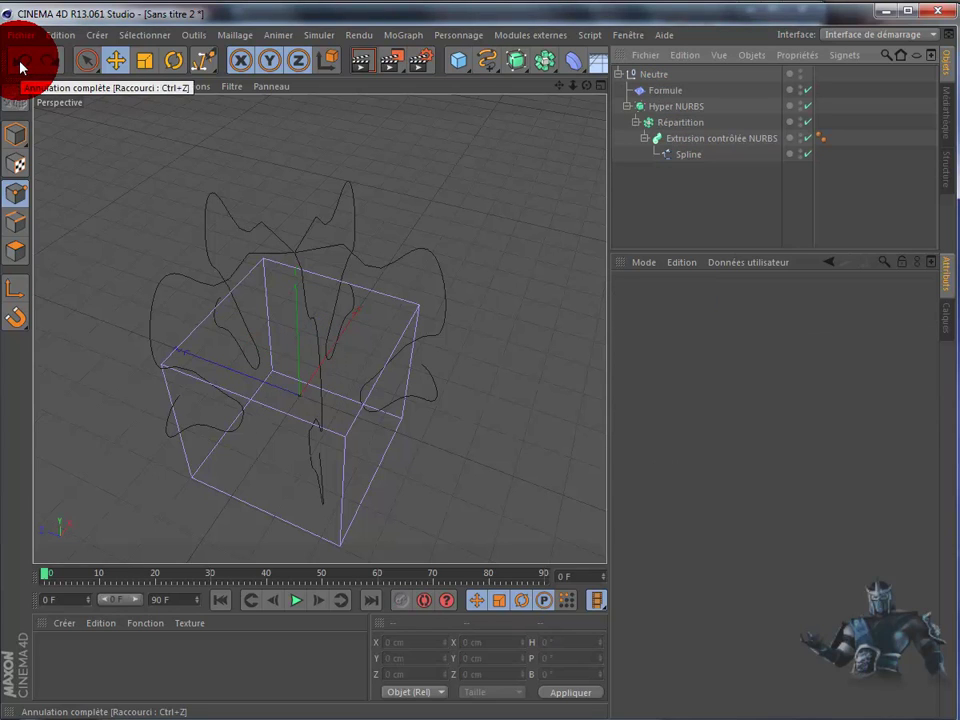
{"action": "left_click", "coordinate": [20, 65]}
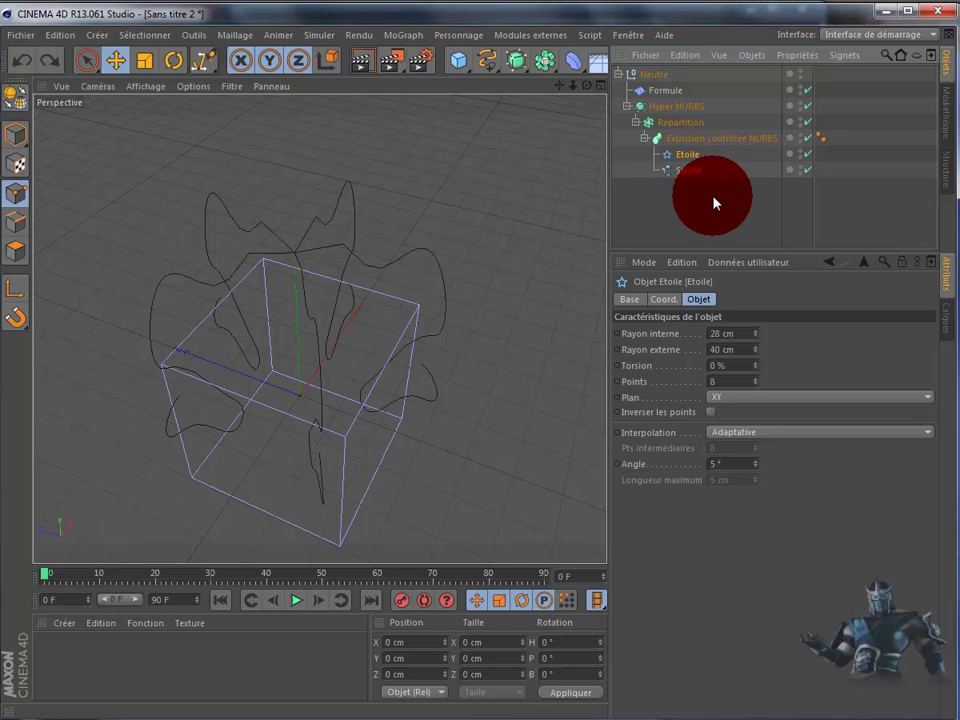
Select the tentacle's path Spline and open the spline shapes palette.
{"action": "left_click", "coordinate": [689, 172]}
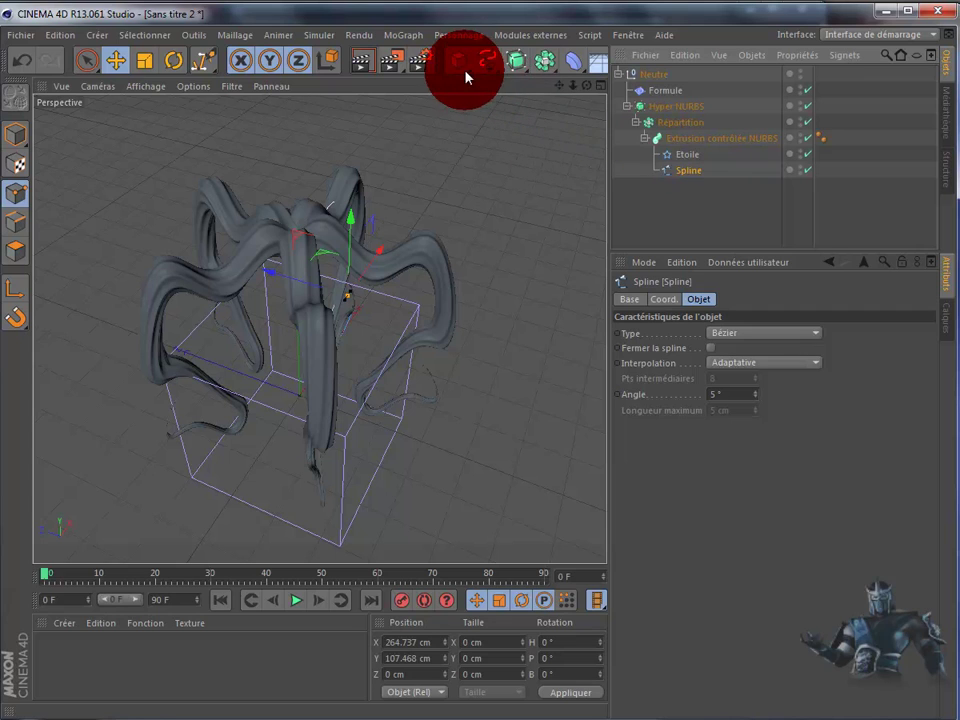
{"action": "left_click", "coordinate": [495, 72]}
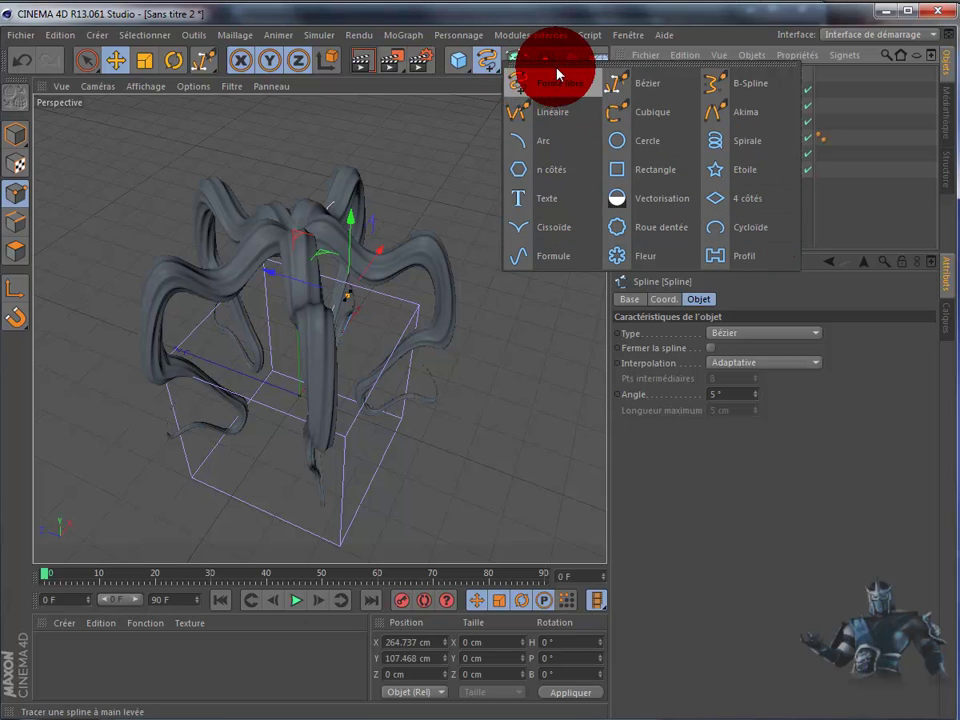
Swap the spline palette for the NURBS palette showing Hyper, Révolution, Extrusion, Peau and NURBS Bézier.
{"action": "left_click", "coordinate": [535, 22]}
{"action": "mouse_move", "coordinate": [520, 64]}
{"action": "left_mouse_down"}
{"action": "mouse_move", "coordinate": [590, 141]}
{"action": "mouse_move", "coordinate": [670, 146]}
{"action": "mouse_move", "coordinate": [617, 117]}
{"action": "left_mouse_up"}
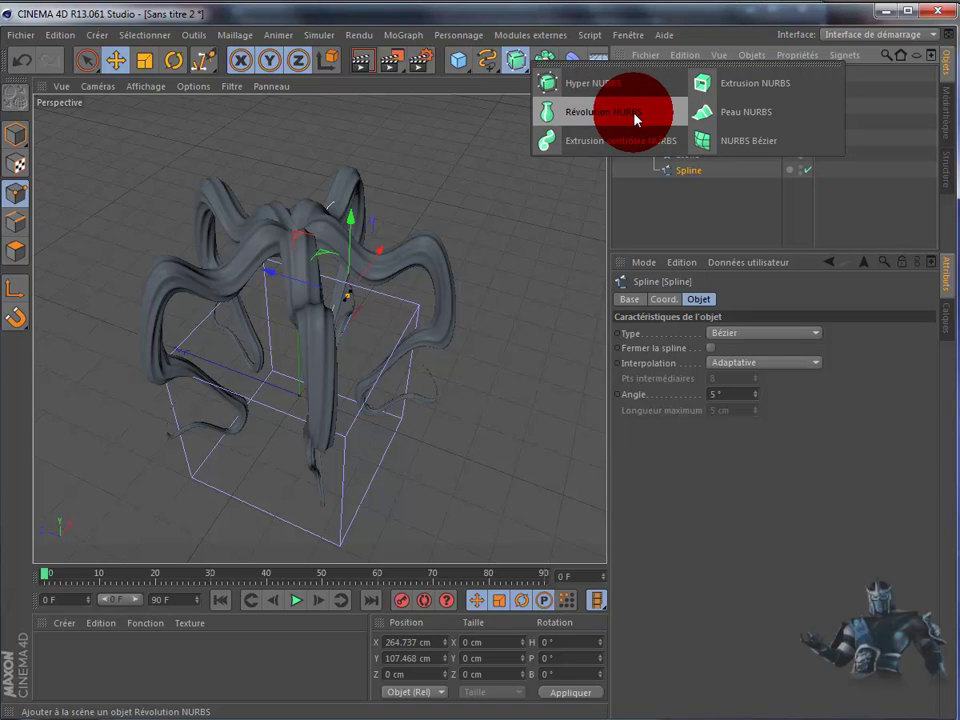
{"action": "mouse_move", "coordinate": [617, 117]}
{"action": "left_mouse_down"}
{"action": "mouse_move", "coordinate": [597, 120]}
{"action": "mouse_move", "coordinate": [797, 93]}
{"action": "mouse_move", "coordinate": [752, 90]}
{"action": "mouse_move", "coordinate": [735, 110]}
{"action": "mouse_move", "coordinate": [735, 150]}
{"action": "mouse_move", "coordinate": [783, 152]}
{"action": "mouse_move", "coordinate": [634, 441]}
{"action": "mouse_move", "coordinate": [405, 507]}
{"action": "left_mouse_up"}
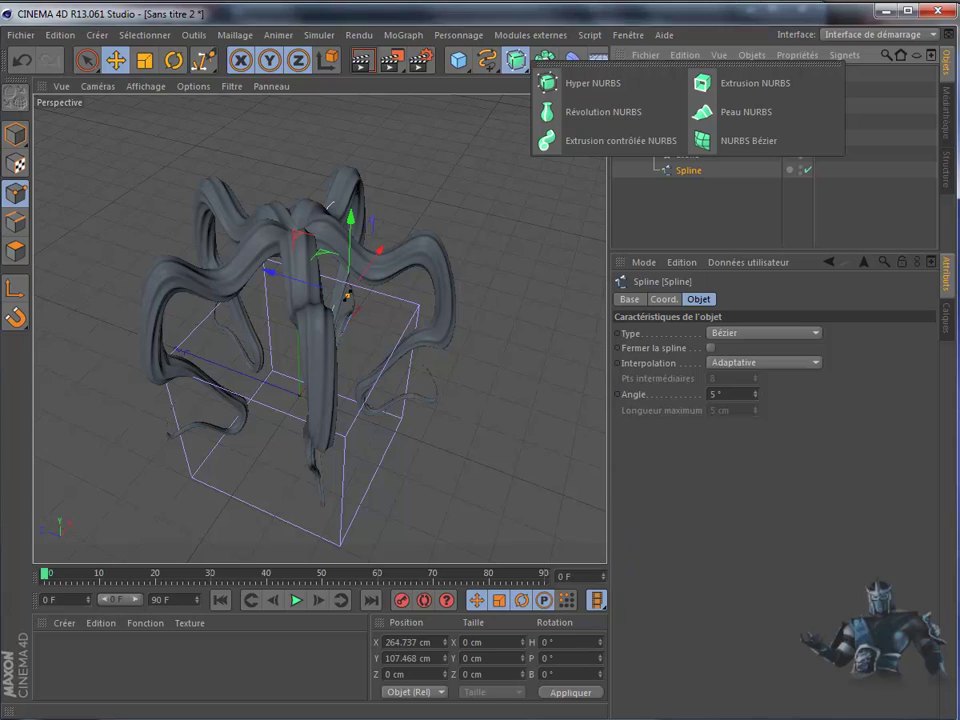